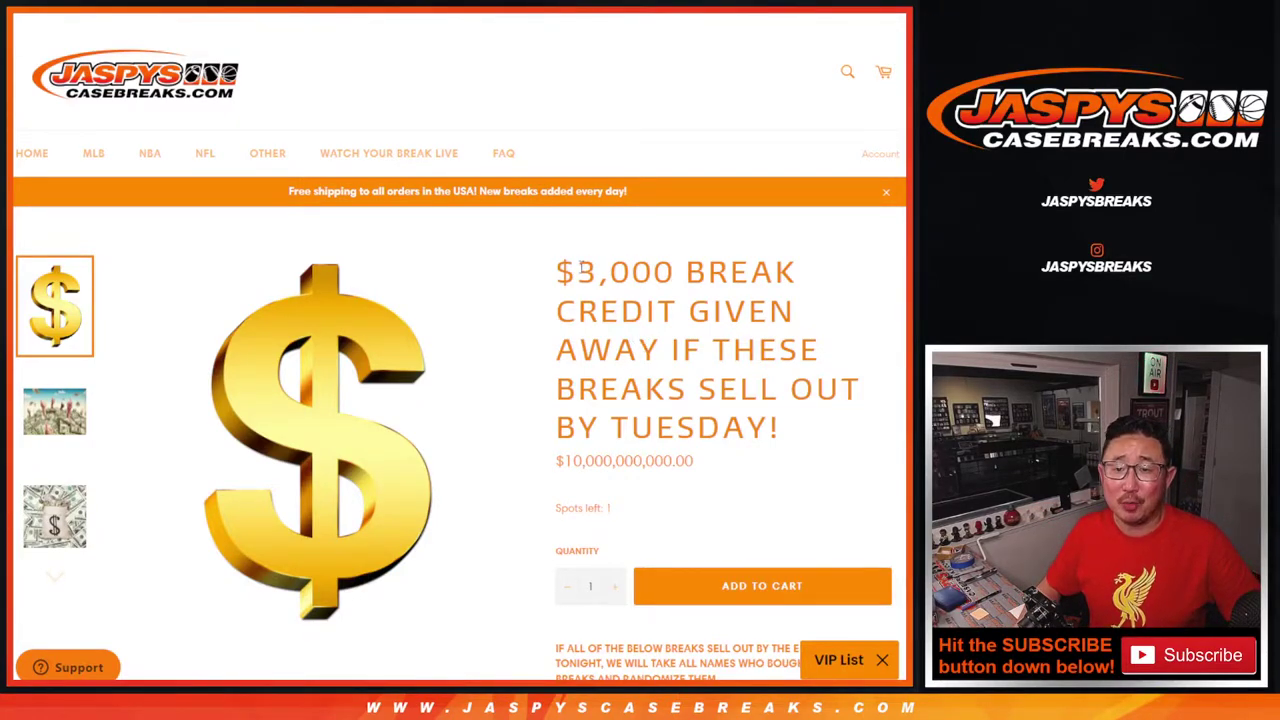
- Review the $3,000 break credit promotion and its break list from the Bowman Sterling filler through the Leaf Vibrance break
{"action": "left_click_drag", "start_coordinate": [580, 265], "coordinate": [682, 272]}
{"action": "left_click", "coordinate": [743, 279]}
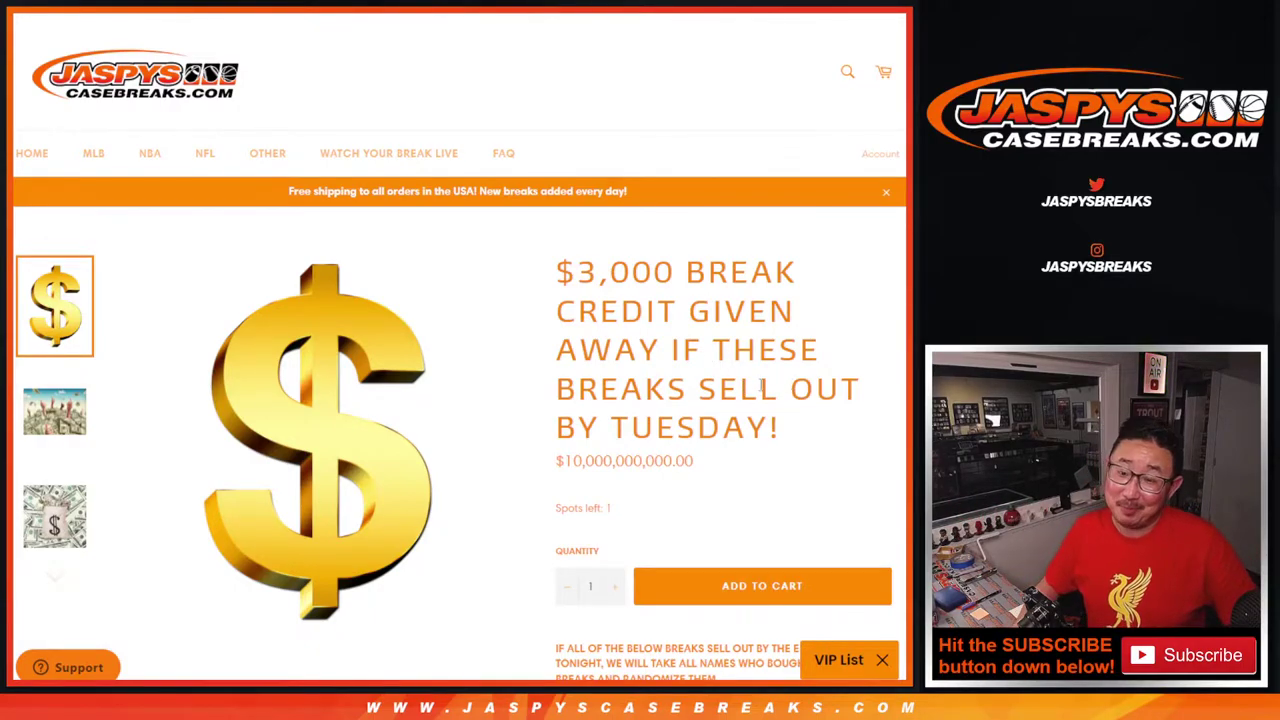
{"action": "scroll", "coordinate": [773, 386], "scroll_direction": "down", "scroll_amount": 5}
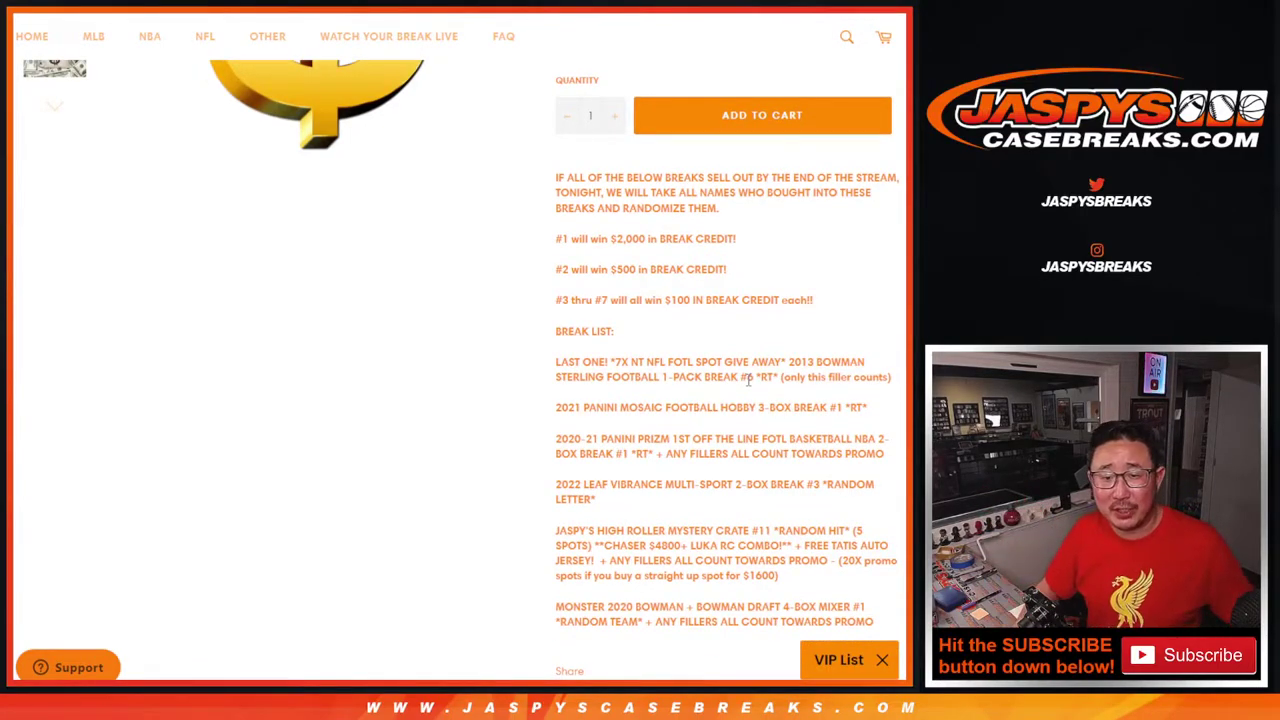
{"action": "scroll", "coordinate": [745, 390], "scroll_direction": "down", "scroll_amount": 1}
{"action": "left_click_drag", "start_coordinate": [708, 284], "coordinate": [723, 299]}
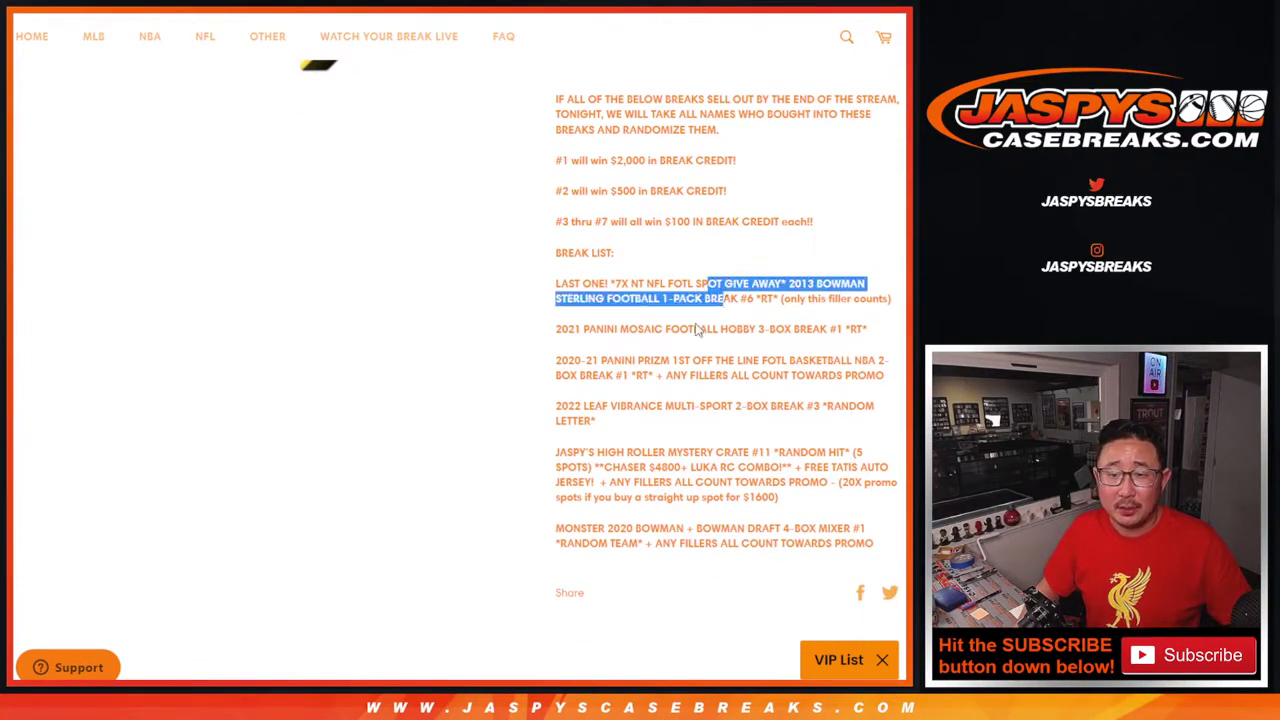
{"action": "left_click", "coordinate": [640, 328]}
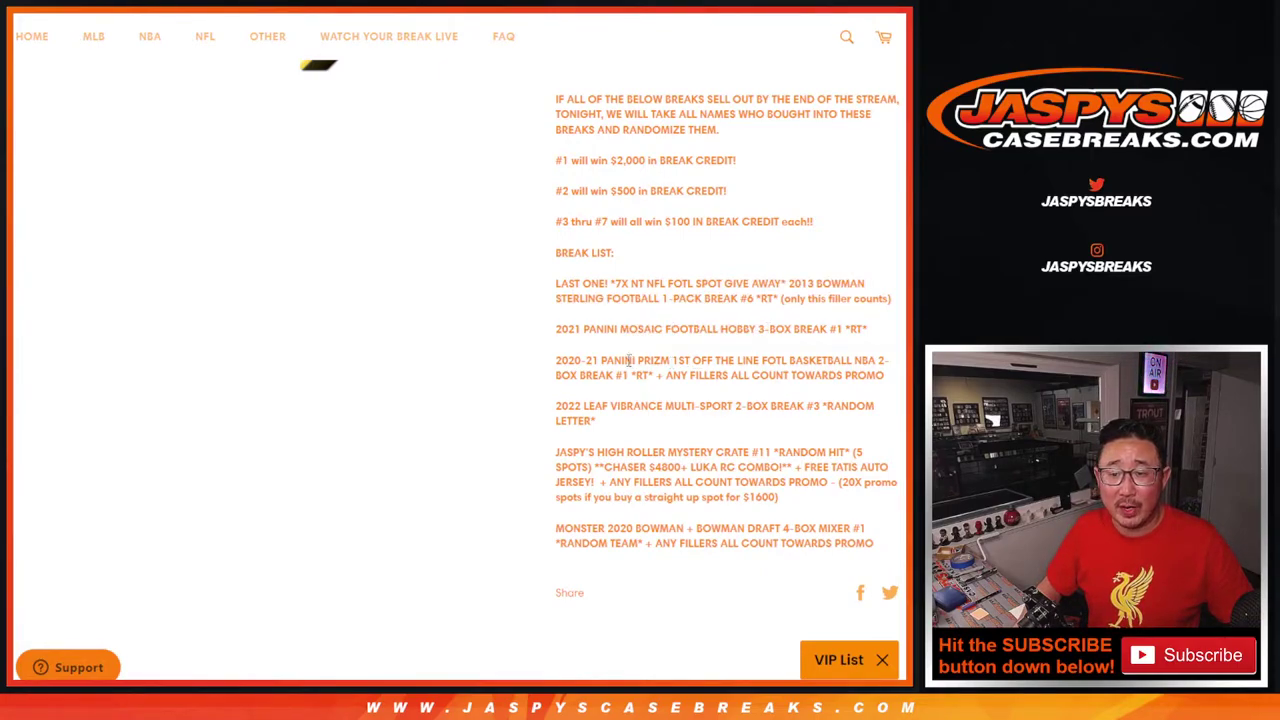
{"action": "left_click_drag", "start_coordinate": [628, 360], "coordinate": [723, 360]}
{"action": "left_click", "coordinate": [726, 360]}
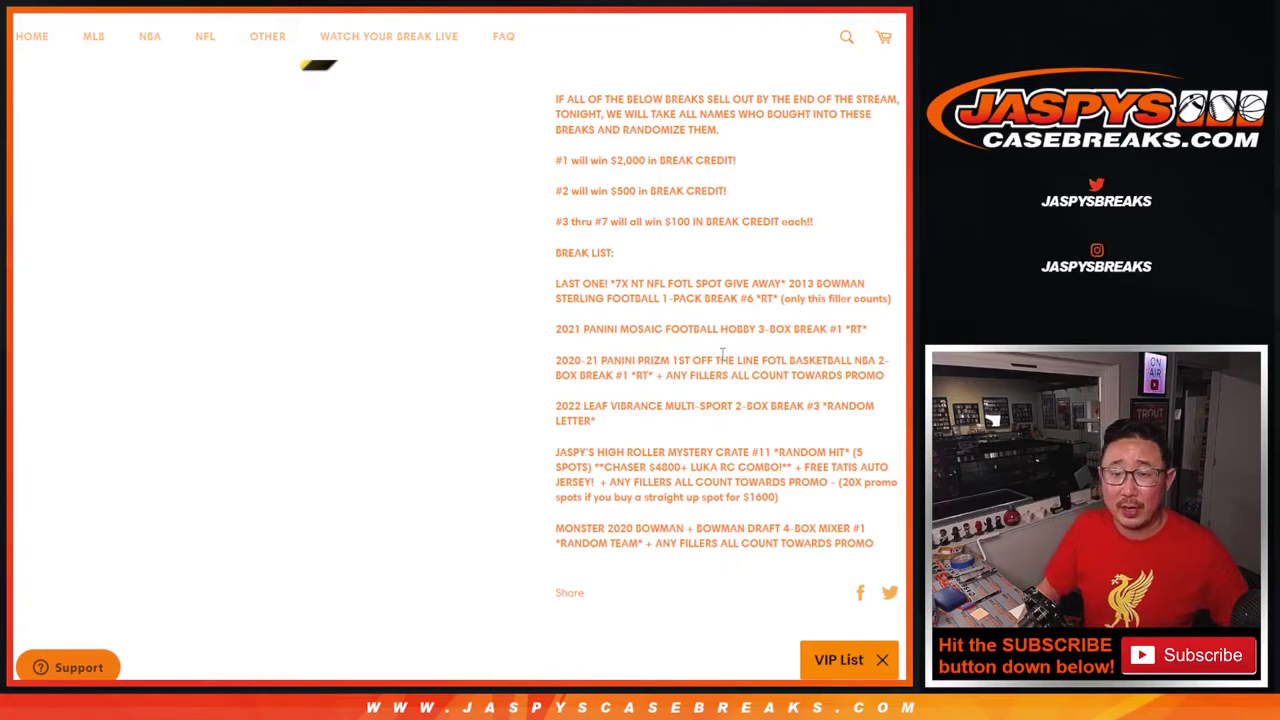
{"action": "left_click_drag", "start_coordinate": [686, 375], "coordinate": [803, 374]}
{"action": "left_click", "coordinate": [713, 398]}
{"action": "left_click_drag", "start_coordinate": [600, 406], "coordinate": [597, 421]}
{"action": "left_click", "coordinate": [735, 425]}
- Review the High Roller Mystery Crate #11 and Bowman + Bowman Draft mixer entries in the break list, including their filler conditions
{"action": "left_click_drag", "start_coordinate": [690, 452], "coordinate": [708, 452]}
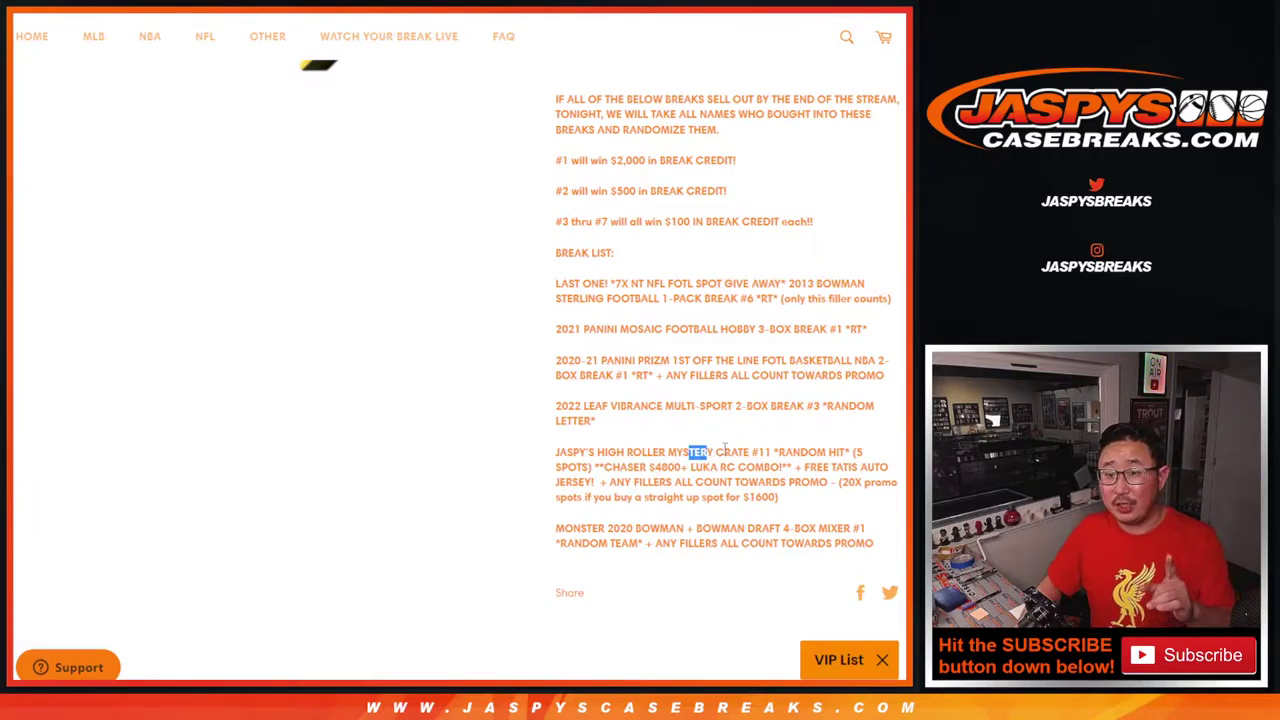
{"action": "left_click_drag", "start_coordinate": [838, 482], "coordinate": [843, 501]}
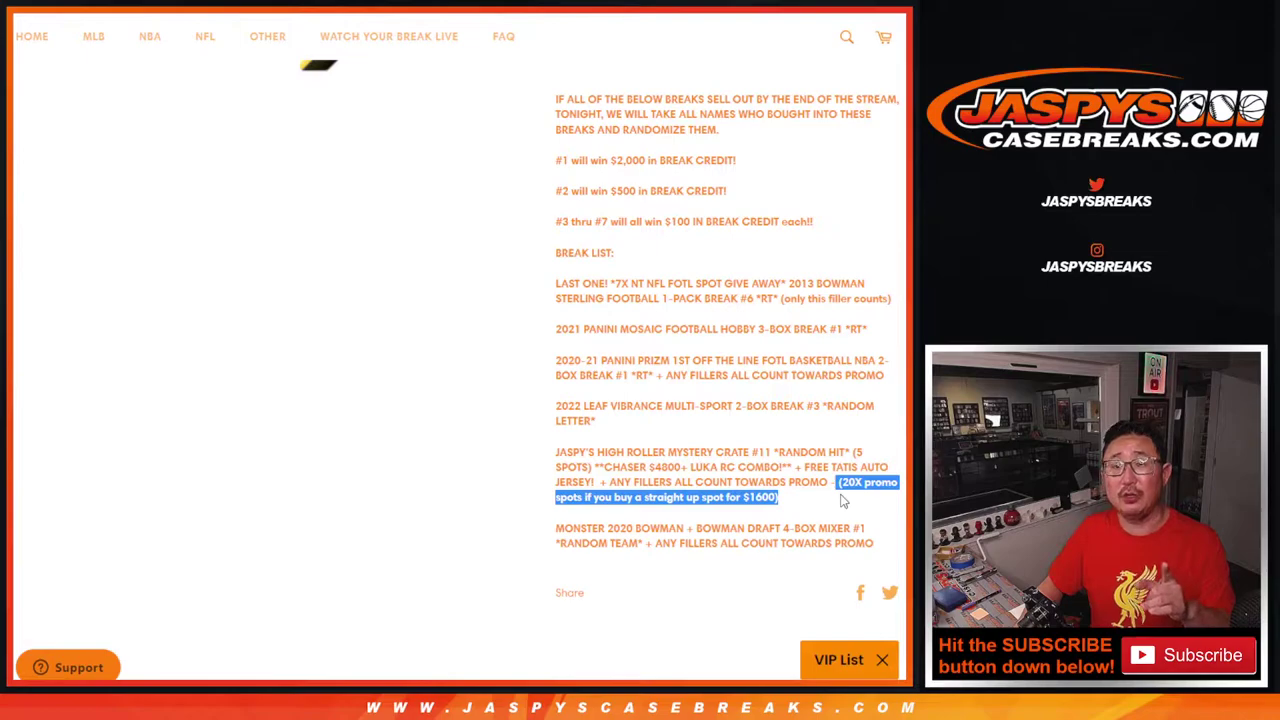
{"action": "left_click", "coordinate": [827, 498]}
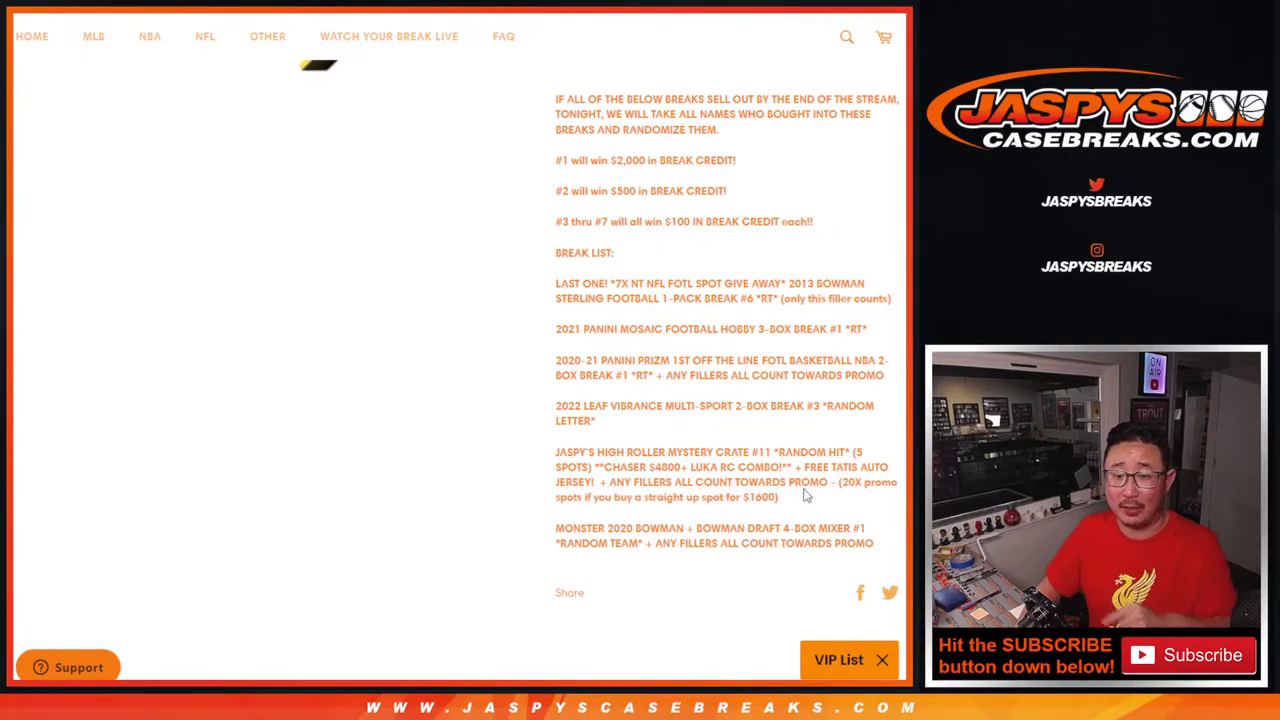
{"action": "left_click_drag", "start_coordinate": [614, 482], "coordinate": [820, 484]}
{"action": "left_click", "coordinate": [816, 490]}
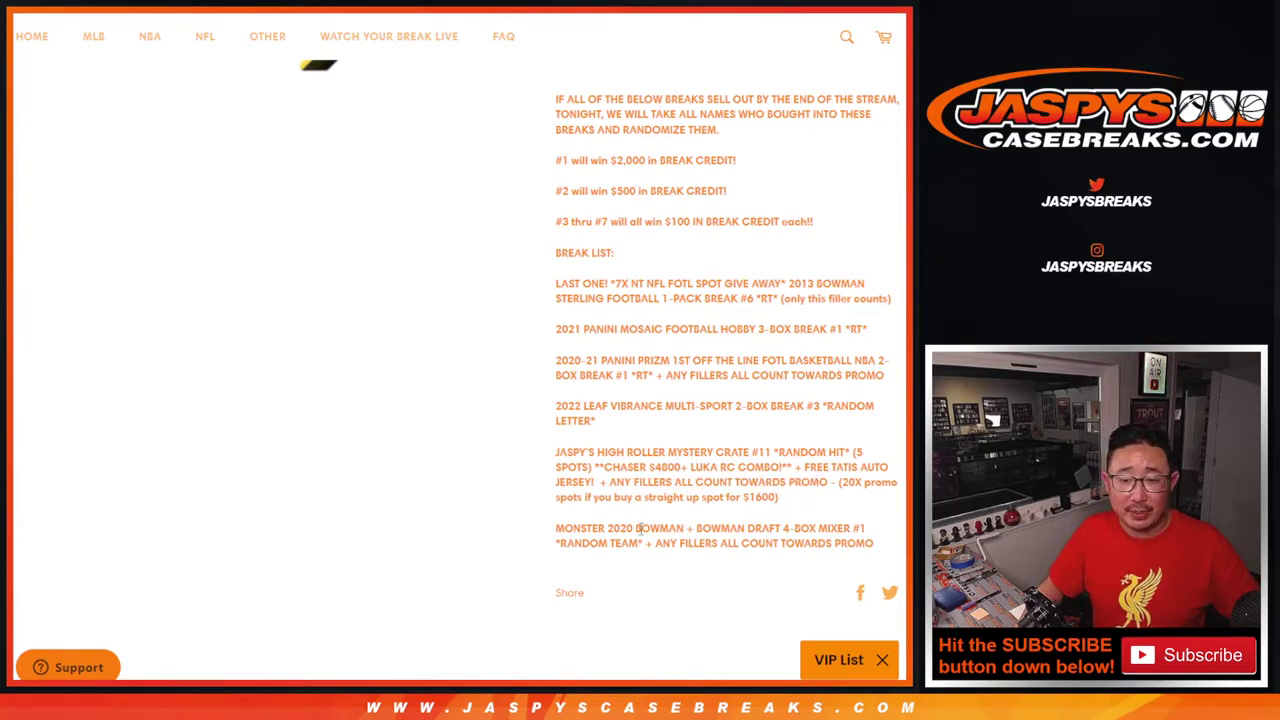
{"action": "left_click_drag", "start_coordinate": [600, 530], "coordinate": [790, 530]}
{"action": "left_click", "coordinate": [750, 529]}
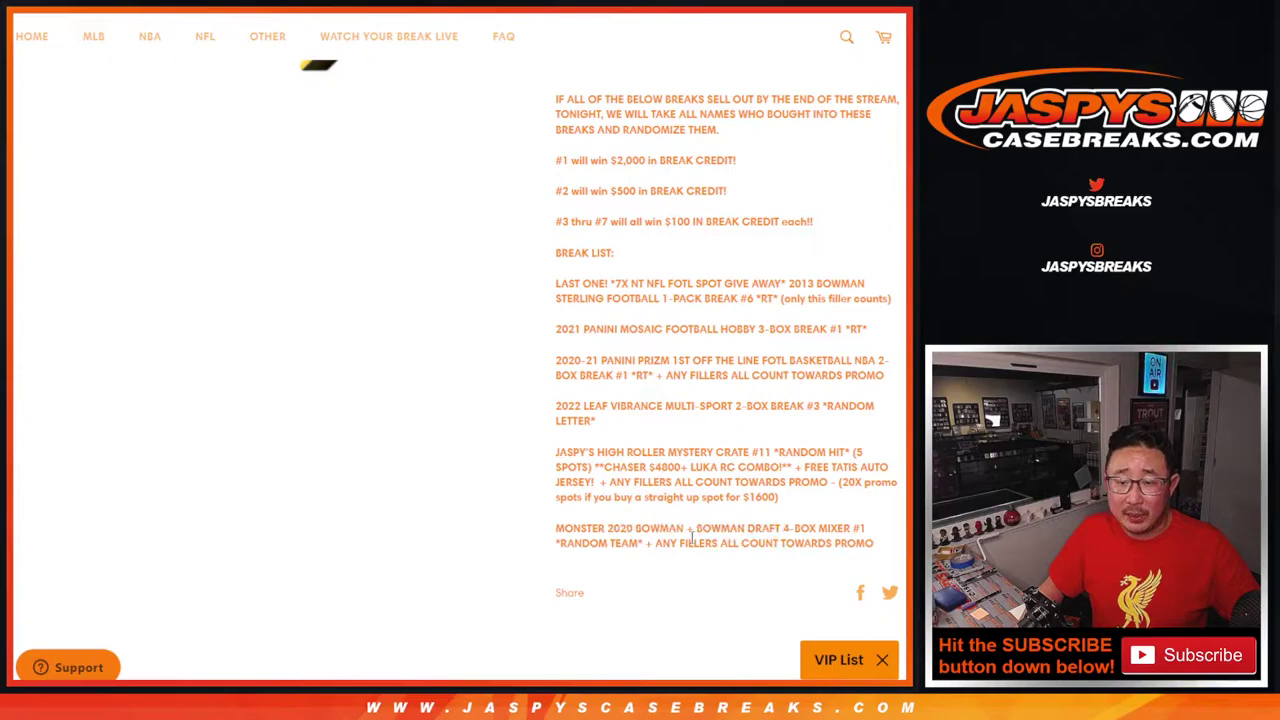
{"action": "left_click_drag", "start_coordinate": [669, 543], "coordinate": [803, 543]}
{"action": "left_click", "coordinate": [814, 571]}
- Review the break credit prize tiers for places #1, #2 and #3 thru #7, then return to the promotion title
{"action": "scroll", "coordinate": [820, 563], "scroll_direction": "up", "scroll_amount": 3}
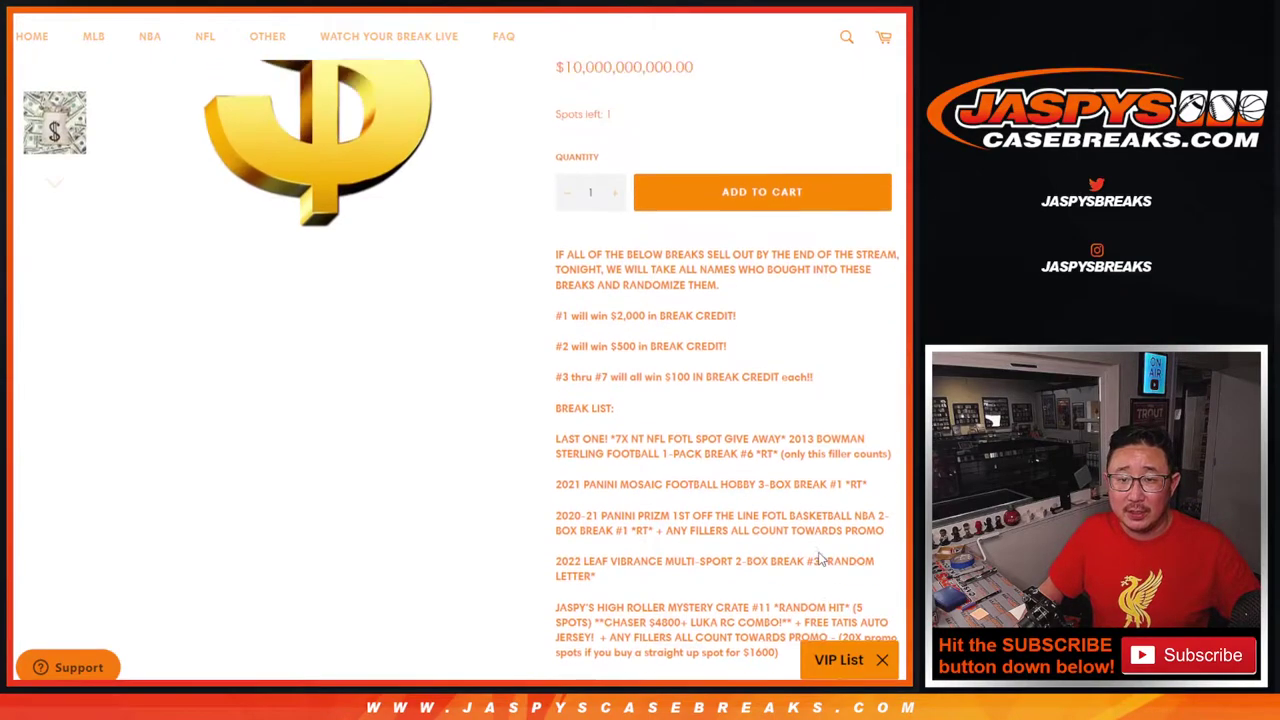
{"action": "left_click_drag", "start_coordinate": [613, 396], "coordinate": [704, 396]}
{"action": "left_click_drag", "start_coordinate": [612, 426], "coordinate": [688, 428]}
{"action": "left_click", "coordinate": [678, 436]}
{"action": "left_click_drag", "start_coordinate": [558, 456], "coordinate": [807, 456]}
{"action": "left_click", "coordinate": [812, 458]}
{"action": "scroll", "coordinate": [812, 458], "scroll_direction": "up", "scroll_amount": 4}
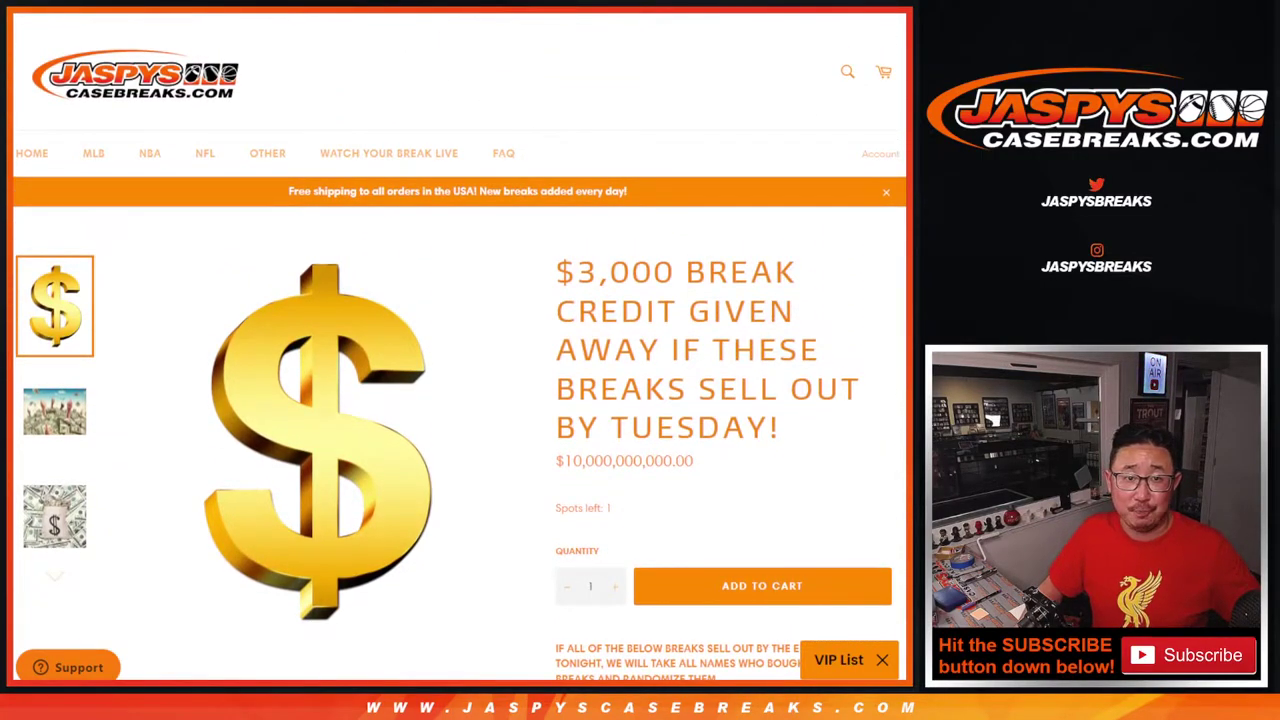
- Switch to the Jaspy show notes in Google Sheets and set the sheet zoom to 150%
{"action": "key", "text": "alt+Tab"}
{"action": "left_click", "coordinate": [140, 78]}
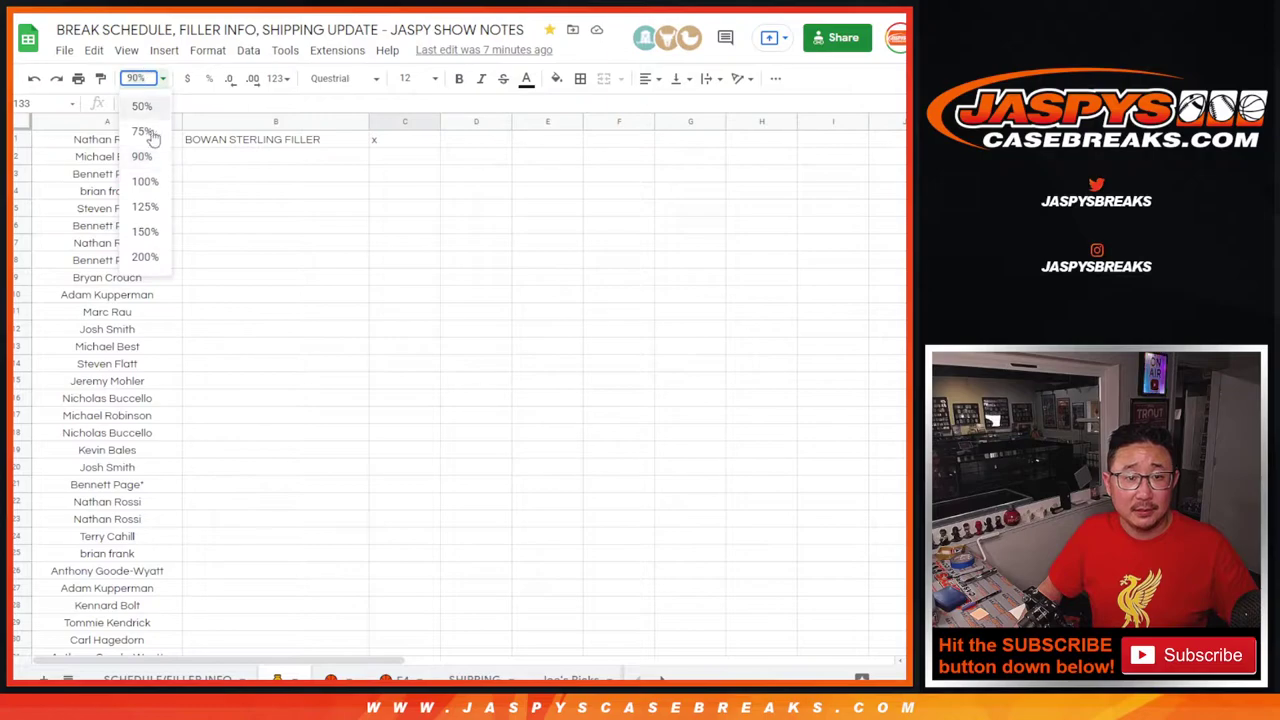
{"action": "left_click", "coordinate": [145, 231]}
- Examine the entrant names in column A and their break labels from row 1 down to the Bowman + Draft Mixer #1 group
{"action": "left_click", "coordinate": [631, 125]}
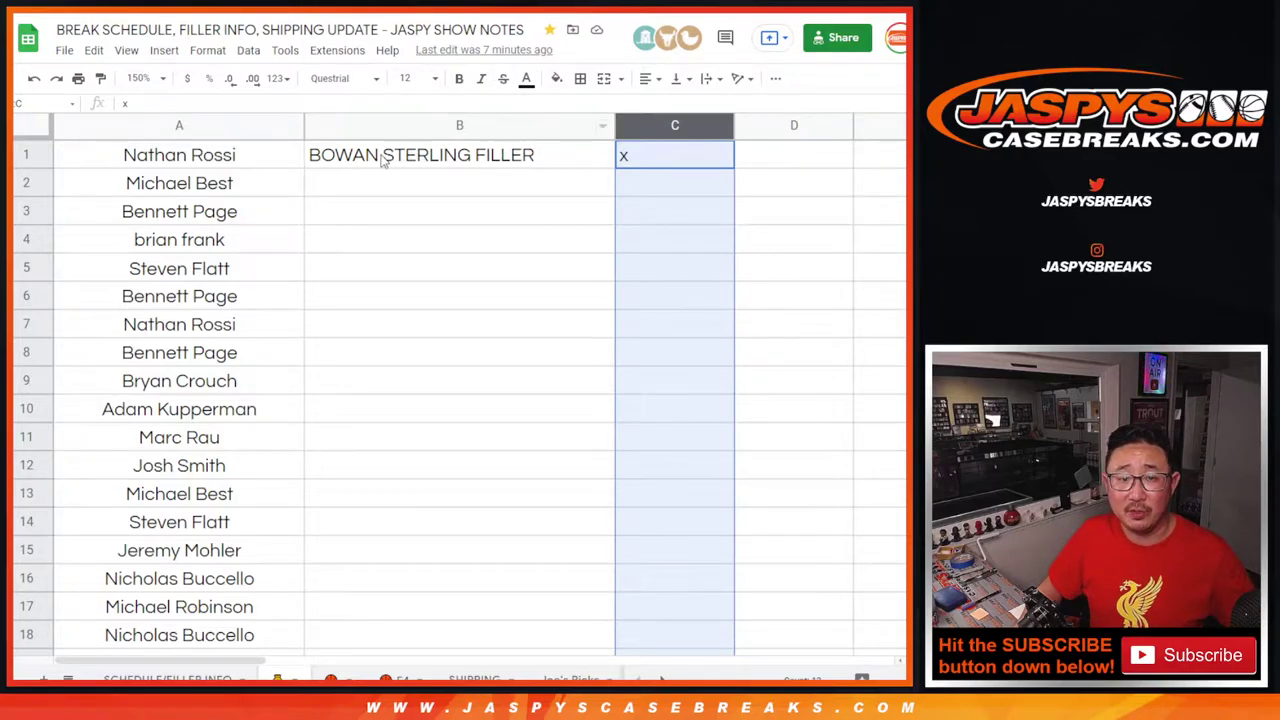
{"action": "left_click", "coordinate": [279, 162]}
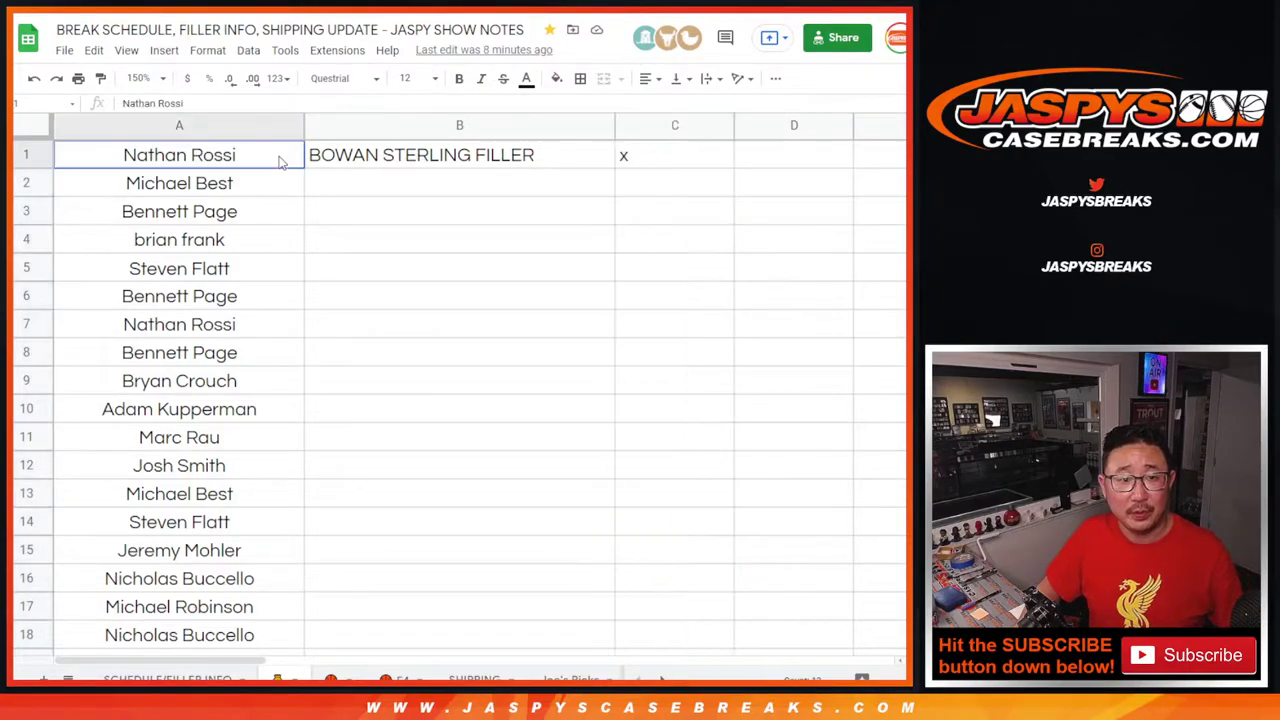
{"action": "scroll", "coordinate": [471, 430], "scroll_direction": "down", "scroll_amount": 5}
{"action": "scroll", "coordinate": [471, 430], "scroll_direction": "down", "scroll_amount": 3}
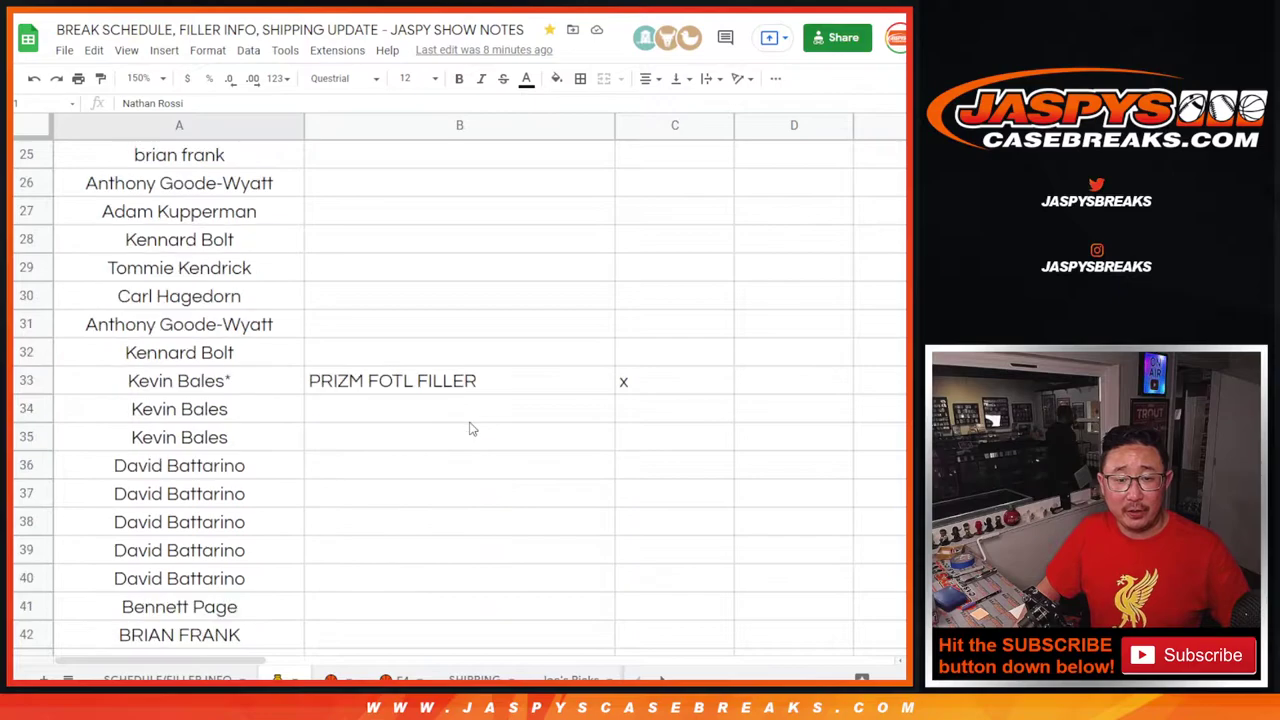
{"action": "scroll", "coordinate": [471, 430], "scroll_direction": "down", "scroll_amount": 6}
{"action": "scroll", "coordinate": [471, 430], "scroll_direction": "down", "scroll_amount": 5}
{"action": "scroll", "coordinate": [471, 428], "scroll_direction": "down", "scroll_amount": 8}
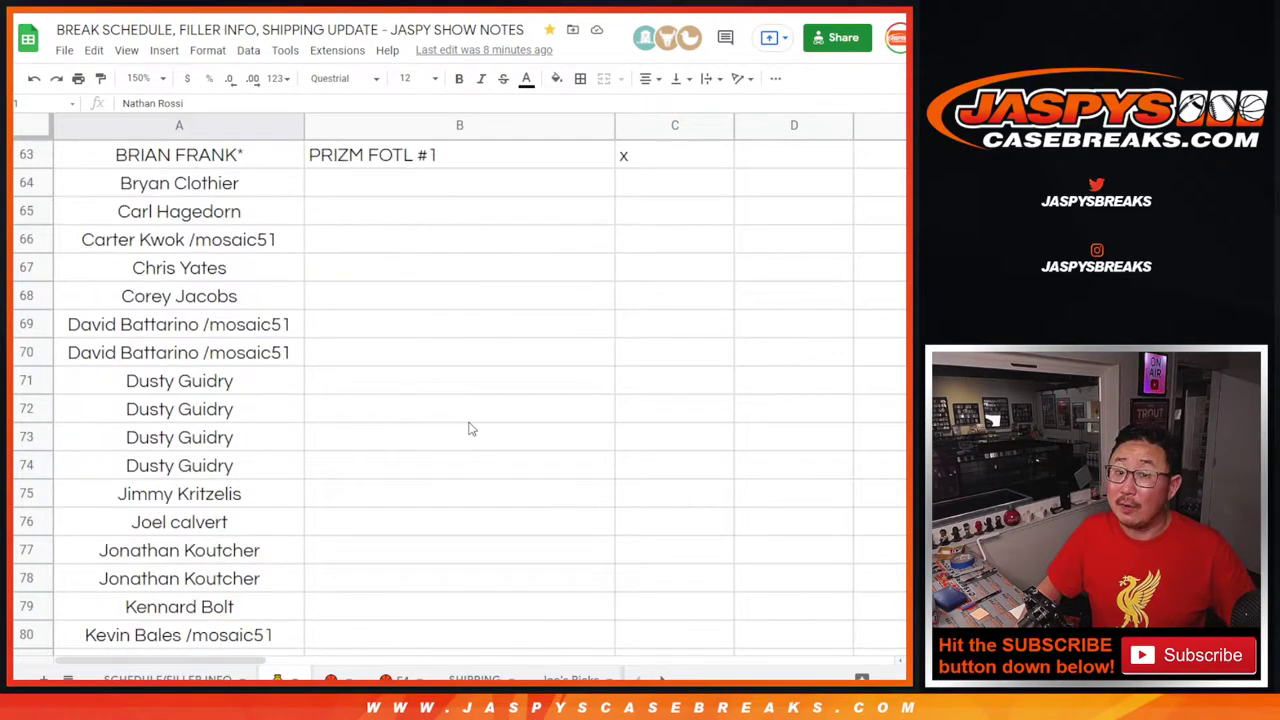
{"action": "scroll", "coordinate": [472, 427], "scroll_direction": "down", "scroll_amount": 10}
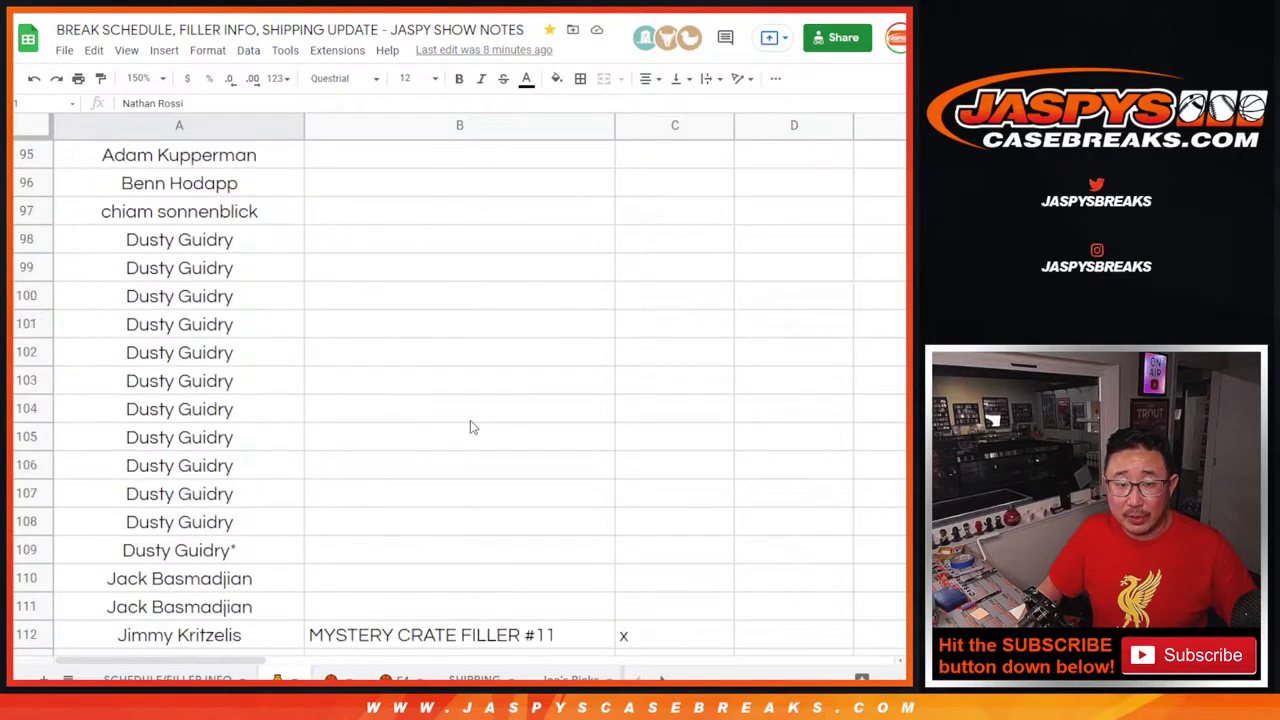
{"action": "scroll", "coordinate": [472, 427], "scroll_direction": "down", "scroll_amount": 11}
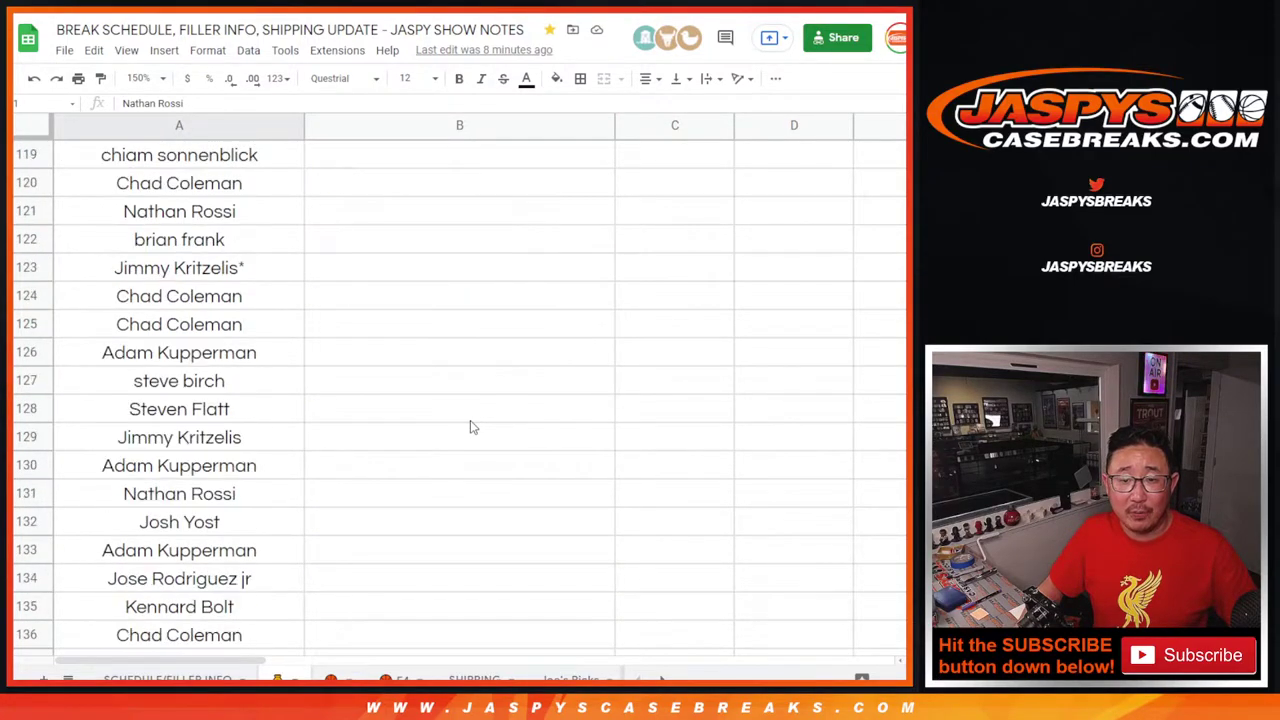
{"action": "scroll", "coordinate": [472, 427], "scroll_direction": "down", "scroll_amount": 9}
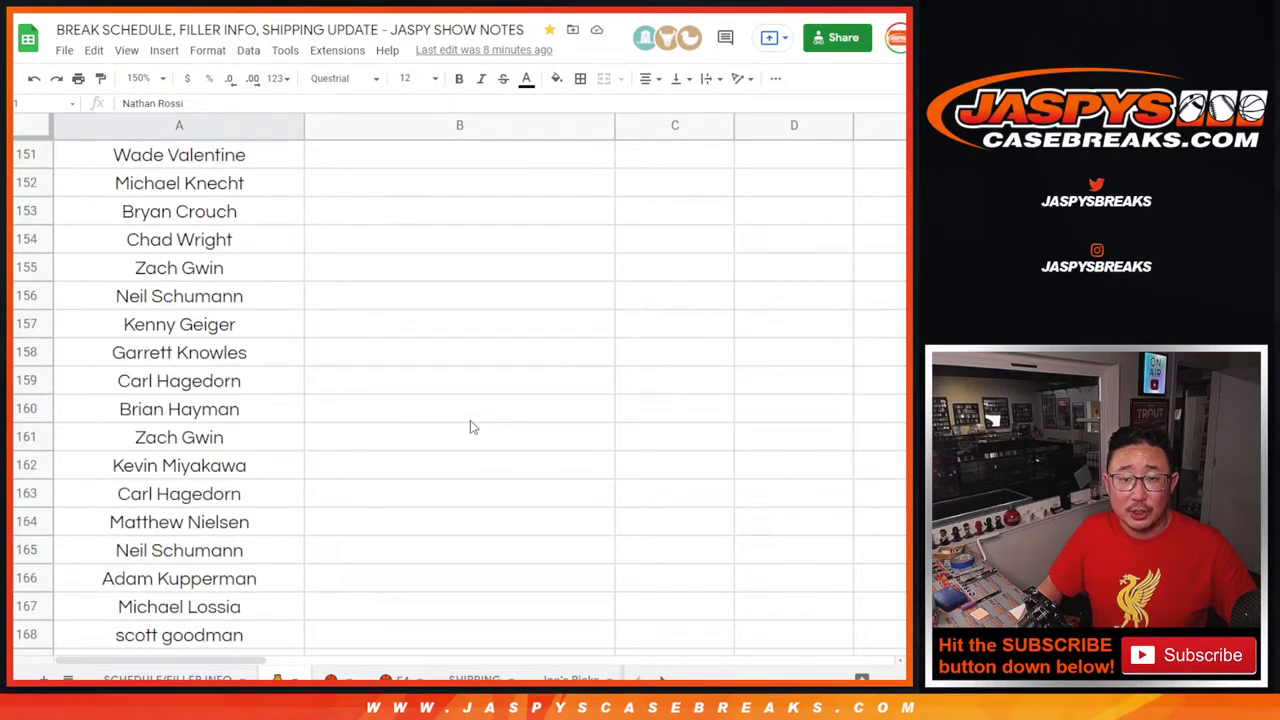
{"action": "scroll", "coordinate": [472, 427], "scroll_direction": "down", "scroll_amount": 9}
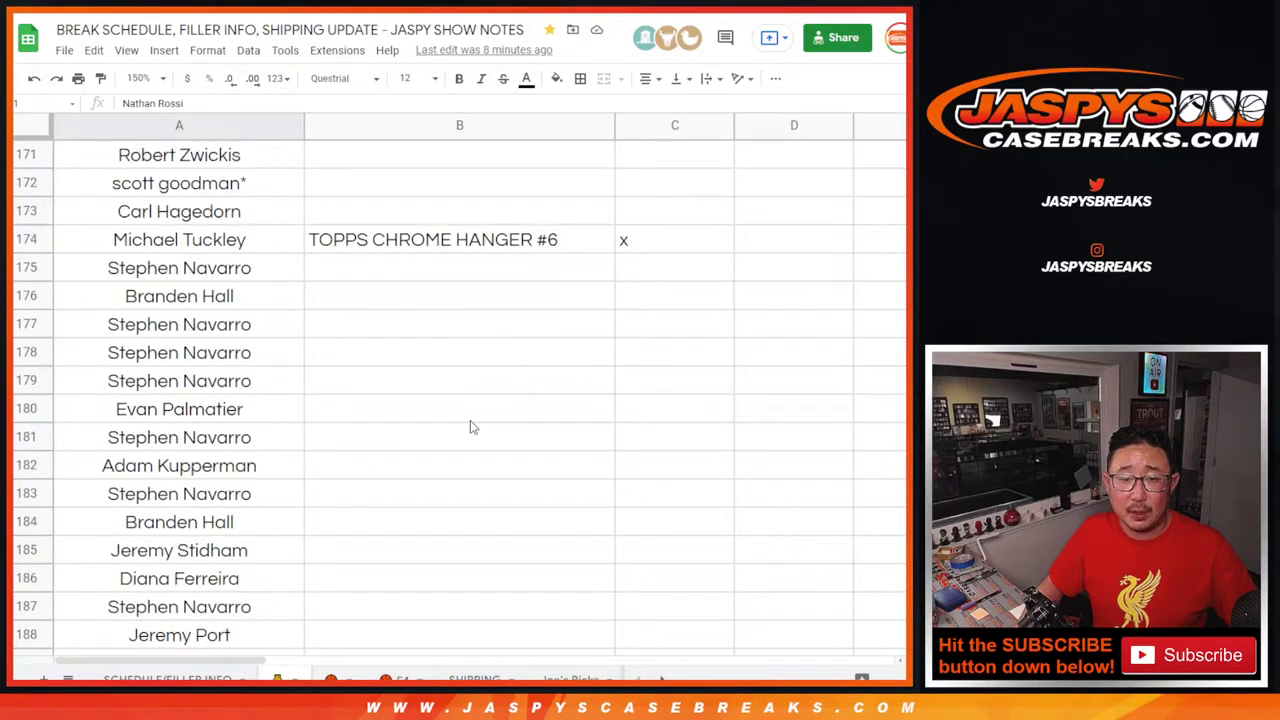
{"action": "scroll", "coordinate": [472, 427], "scroll_direction": "down", "scroll_amount": 4}
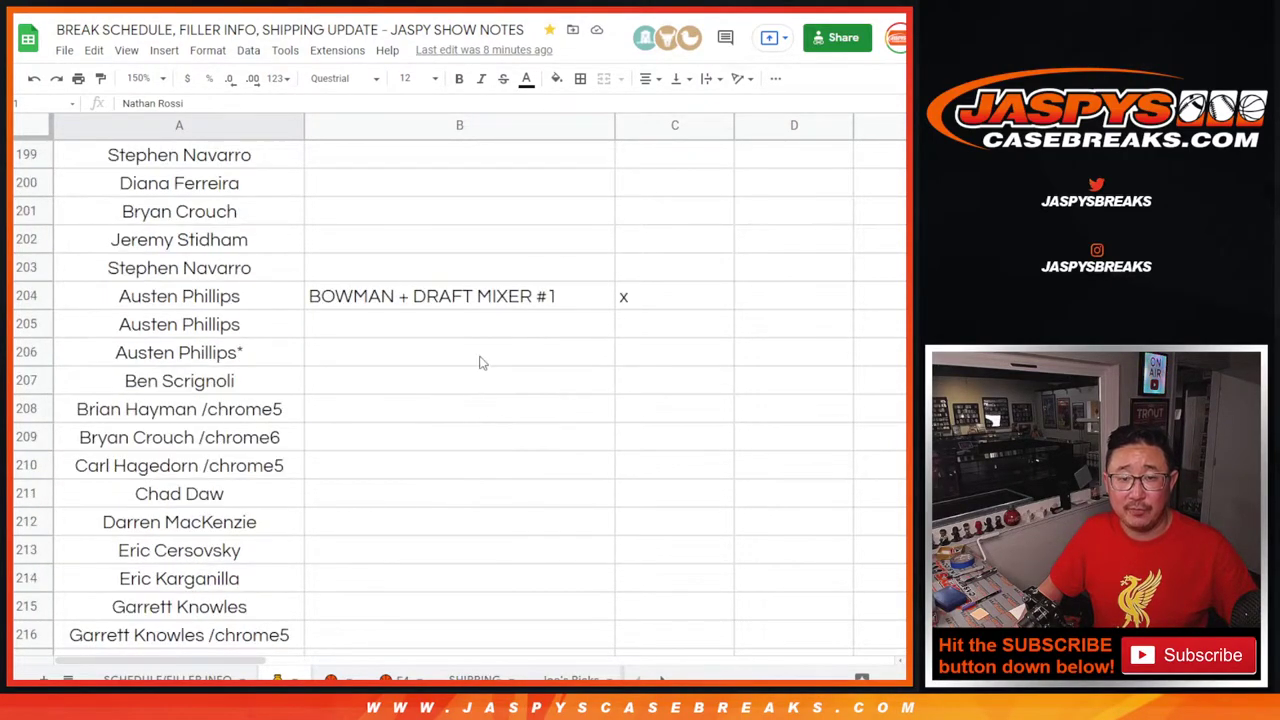
- Examine the entrants from Bowman + Draft Mixer #1 through the 2021 Mosaic NFL 3-box and hobby pack #12 and #13 groups
{"action": "left_click", "coordinate": [462, 300]}
{"action": "scroll", "coordinate": [488, 468], "scroll_direction": "down", "scroll_amount": 1}
{"action": "scroll", "coordinate": [488, 468], "scroll_direction": "down", "scroll_amount": 7}
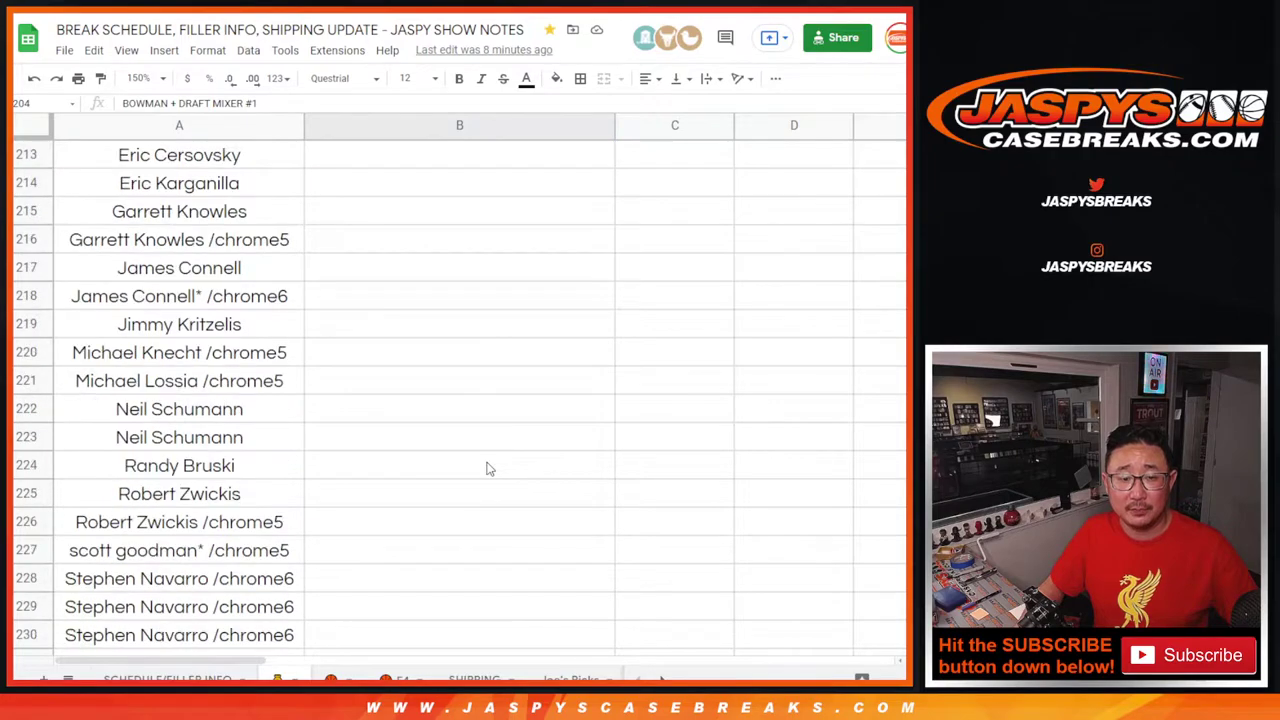
{"action": "scroll", "coordinate": [488, 465], "scroll_direction": "down", "scroll_amount": 4}
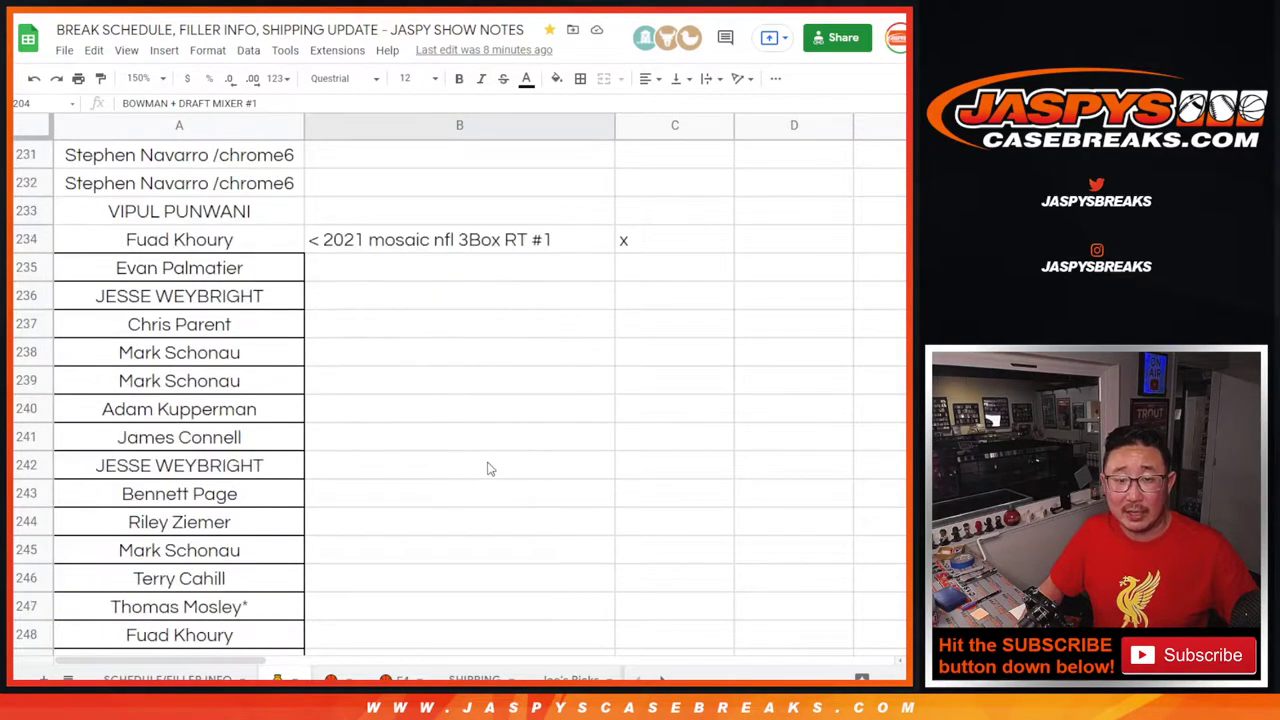
{"action": "left_click", "coordinate": [478, 186]}
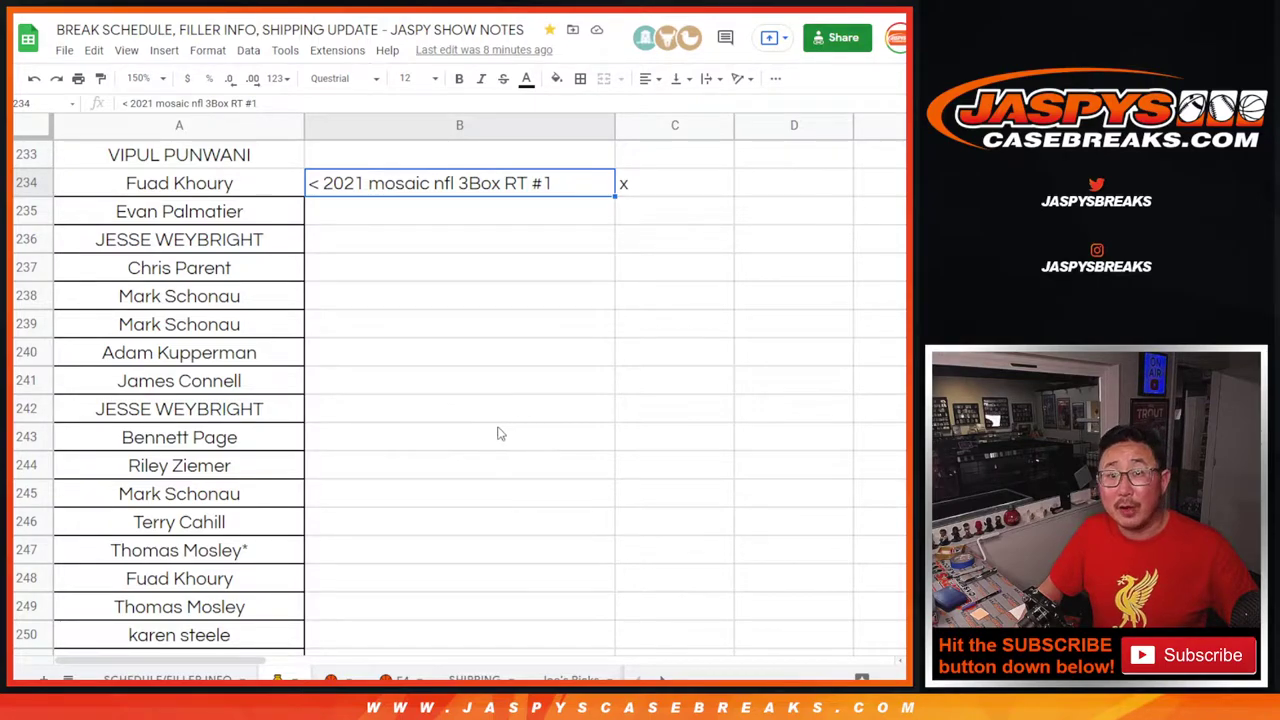
{"action": "scroll", "coordinate": [495, 430], "scroll_direction": "down", "scroll_amount": 7}
{"action": "scroll", "coordinate": [493, 410], "scroll_direction": "down", "scroll_amount": 1}
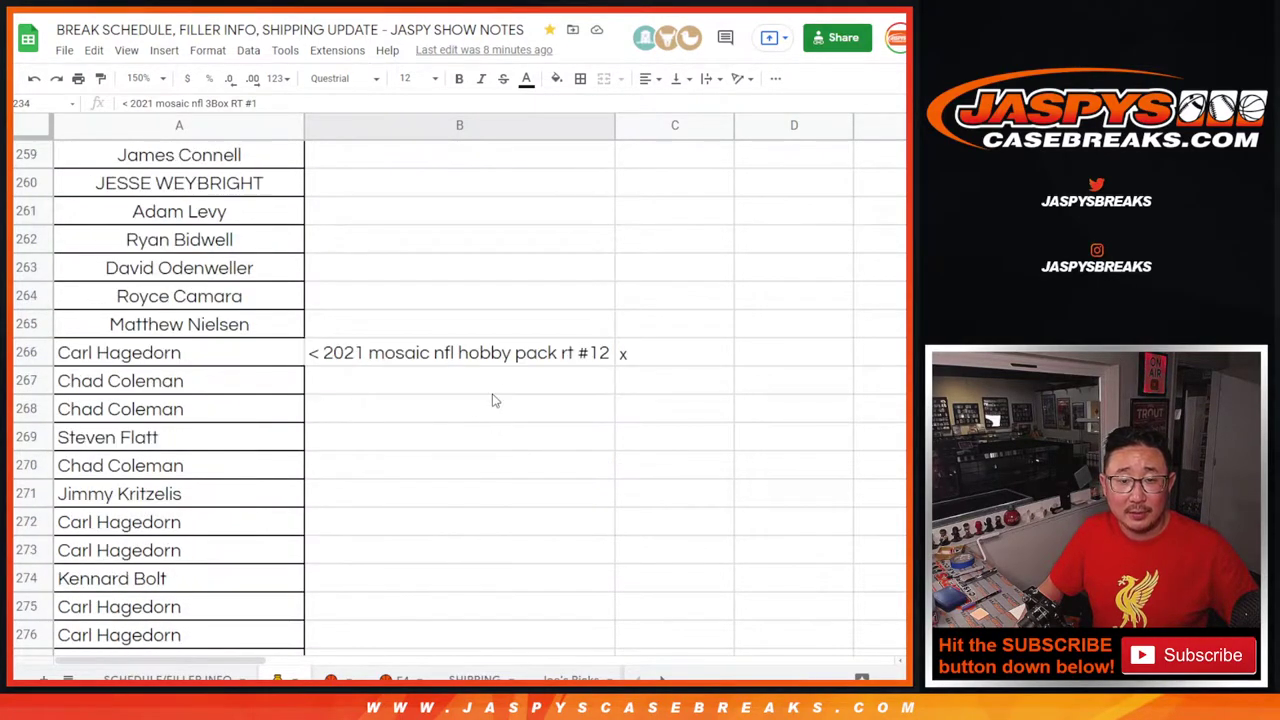
{"action": "left_click", "coordinate": [490, 362]}
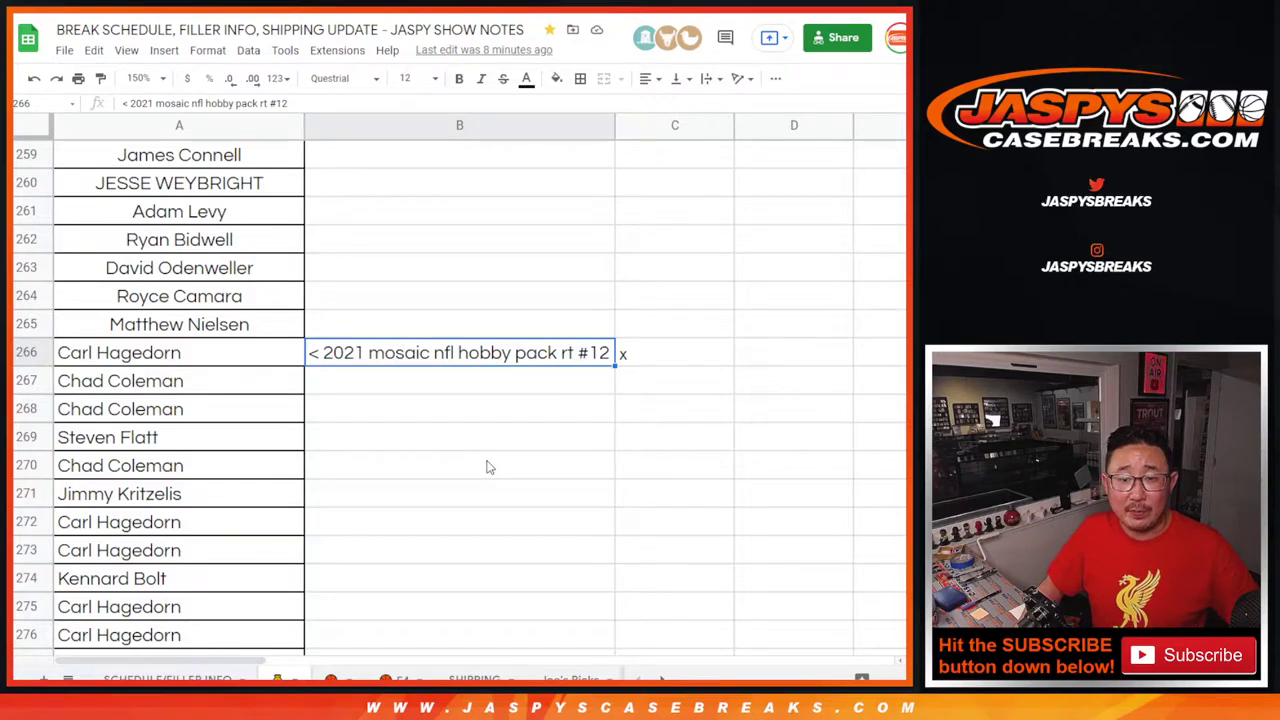
{"action": "scroll", "coordinate": [487, 455], "scroll_direction": "down", "scroll_amount": 9}
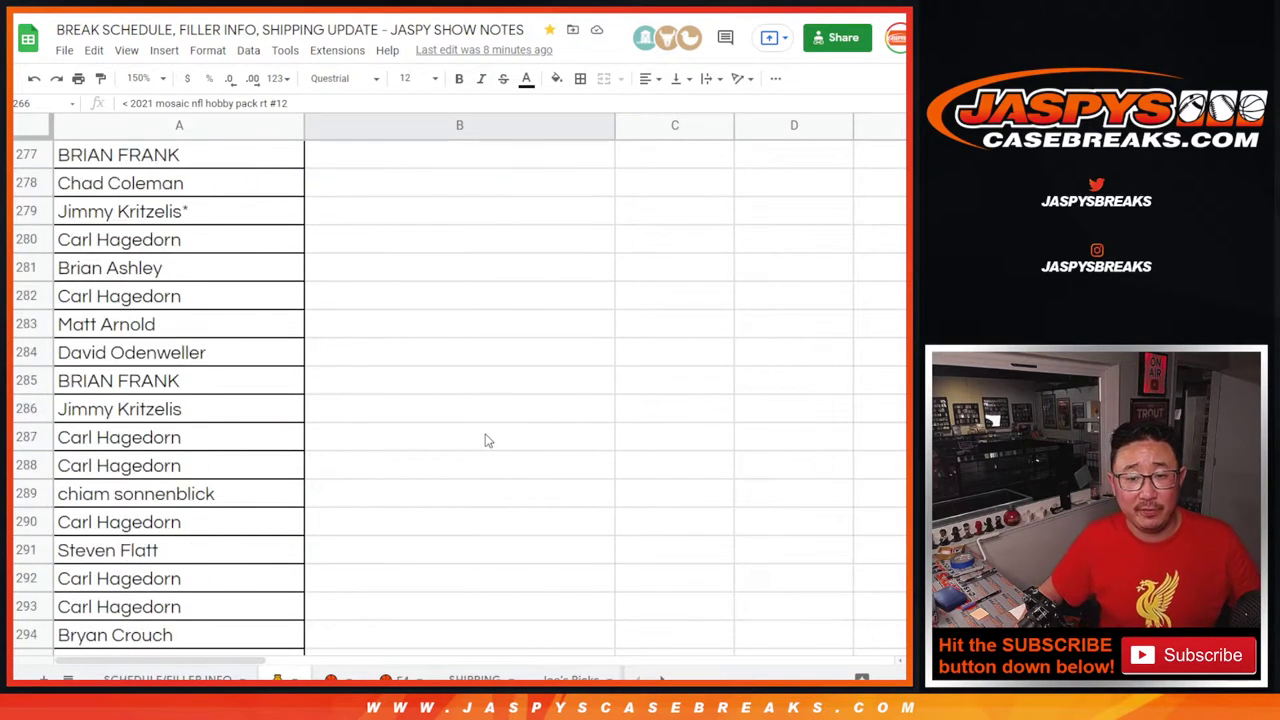
{"action": "scroll", "coordinate": [490, 433], "scroll_direction": "down", "scroll_amount": 2}
{"action": "left_click", "coordinate": [494, 364]}
- Complete the note under the mystery crate #11 label in B331 to read "< full spot purchased = 20 entries"
{"action": "scroll", "coordinate": [503, 485], "scroll_direction": "down", "scroll_amount": 10}
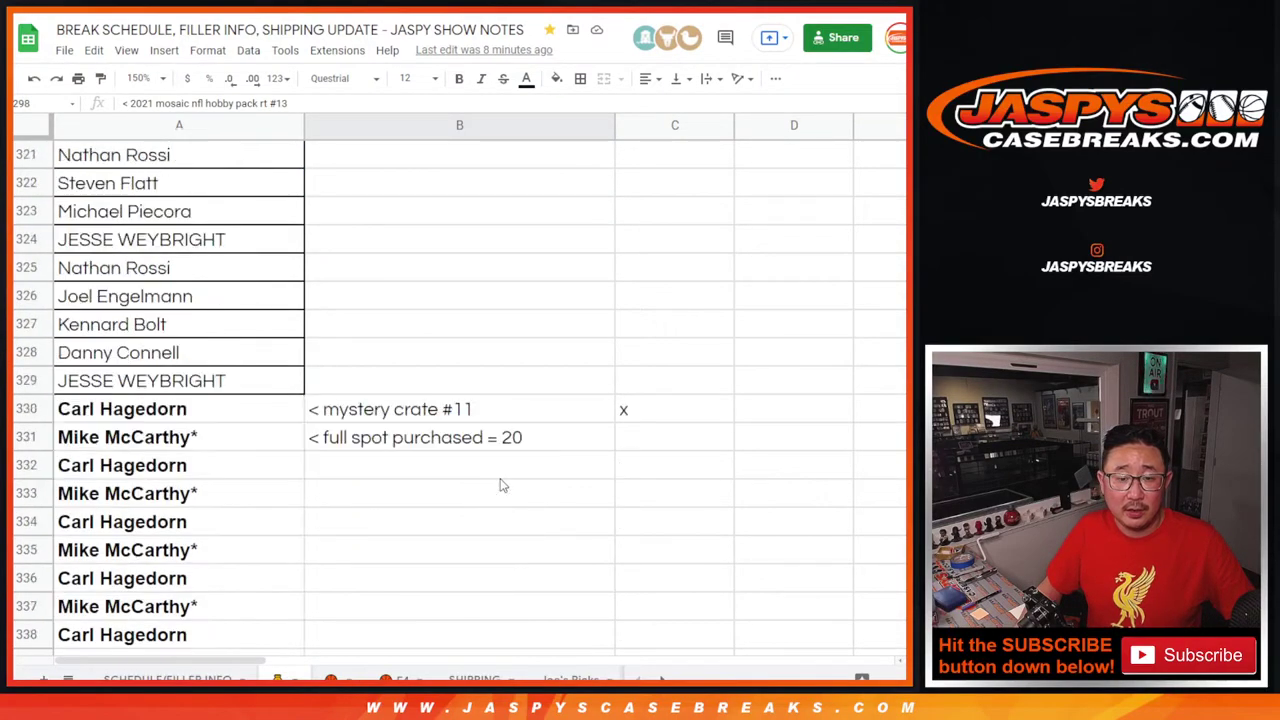
{"action": "left_click", "coordinate": [465, 420]}
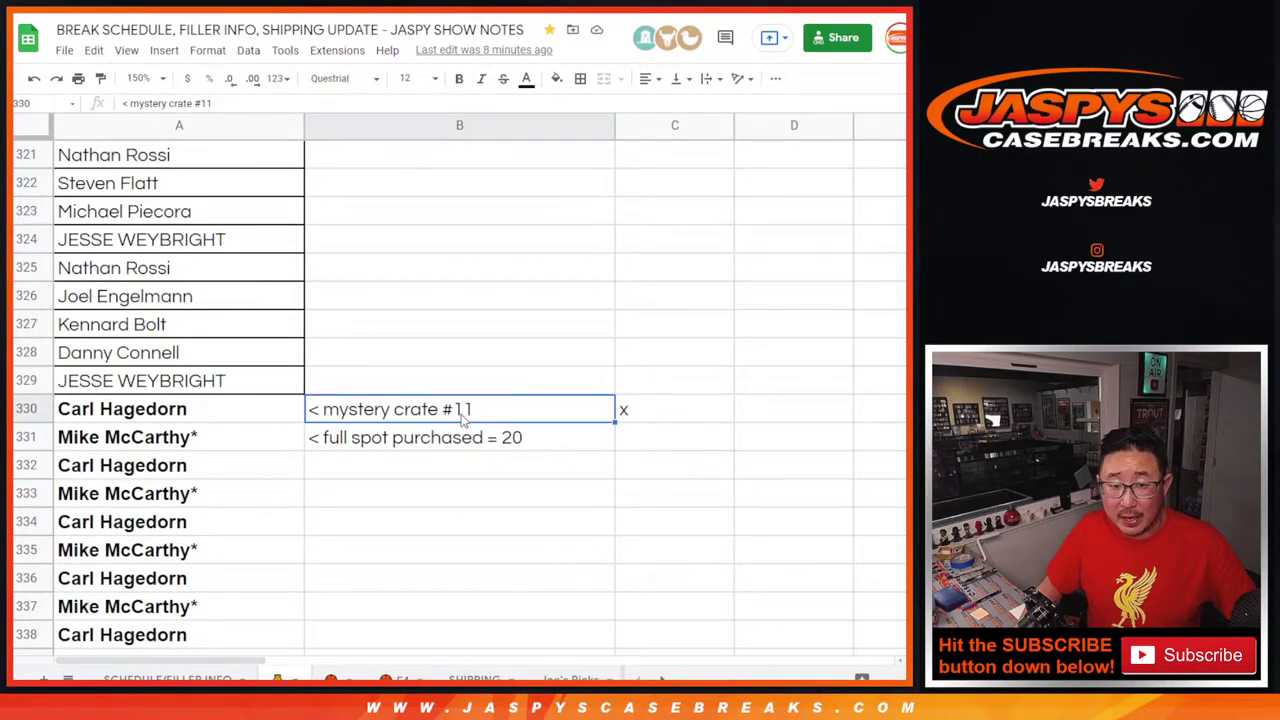
{"action": "left_click", "coordinate": [397, 451]}
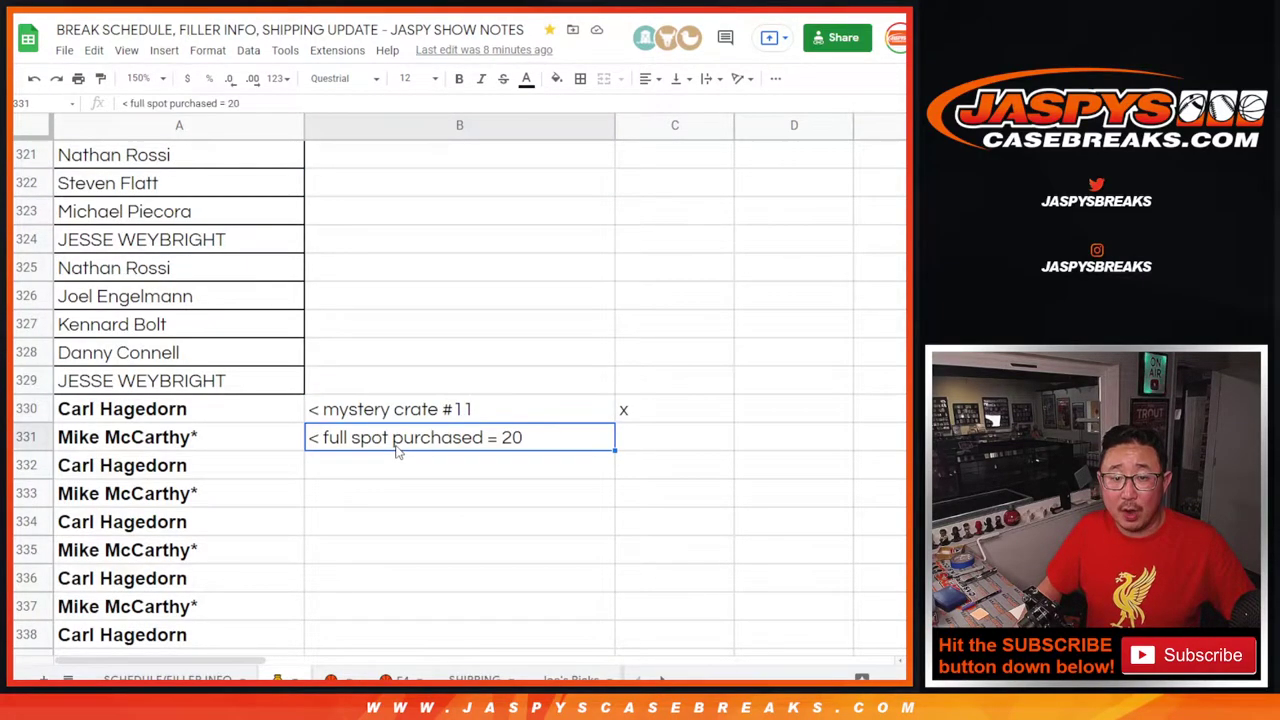
{"action": "double_click", "coordinate": [532, 447]}
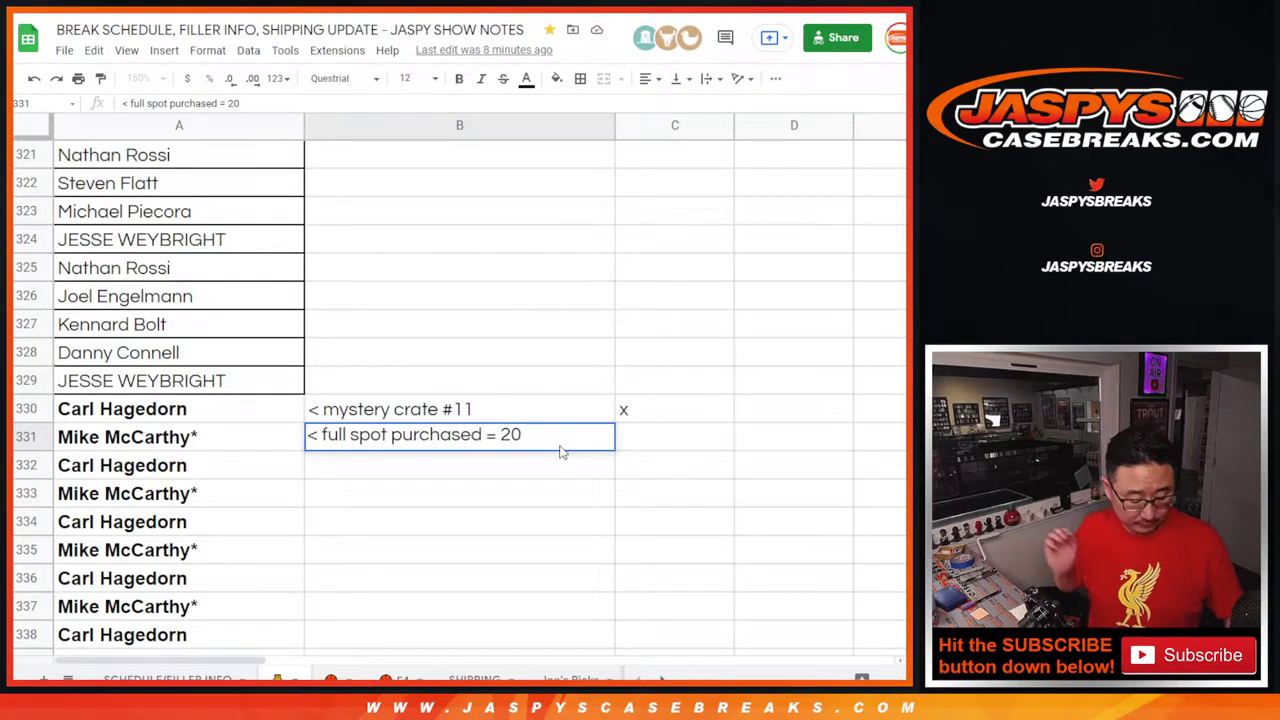
{"action": "type", "text": "entires"}
{"action": "key", "text": "BackSpace"}
{"action": "key", "text": "BackSpace"}
{"action": "type", "text": "es"}
{"action": "key", "text": "Return"}
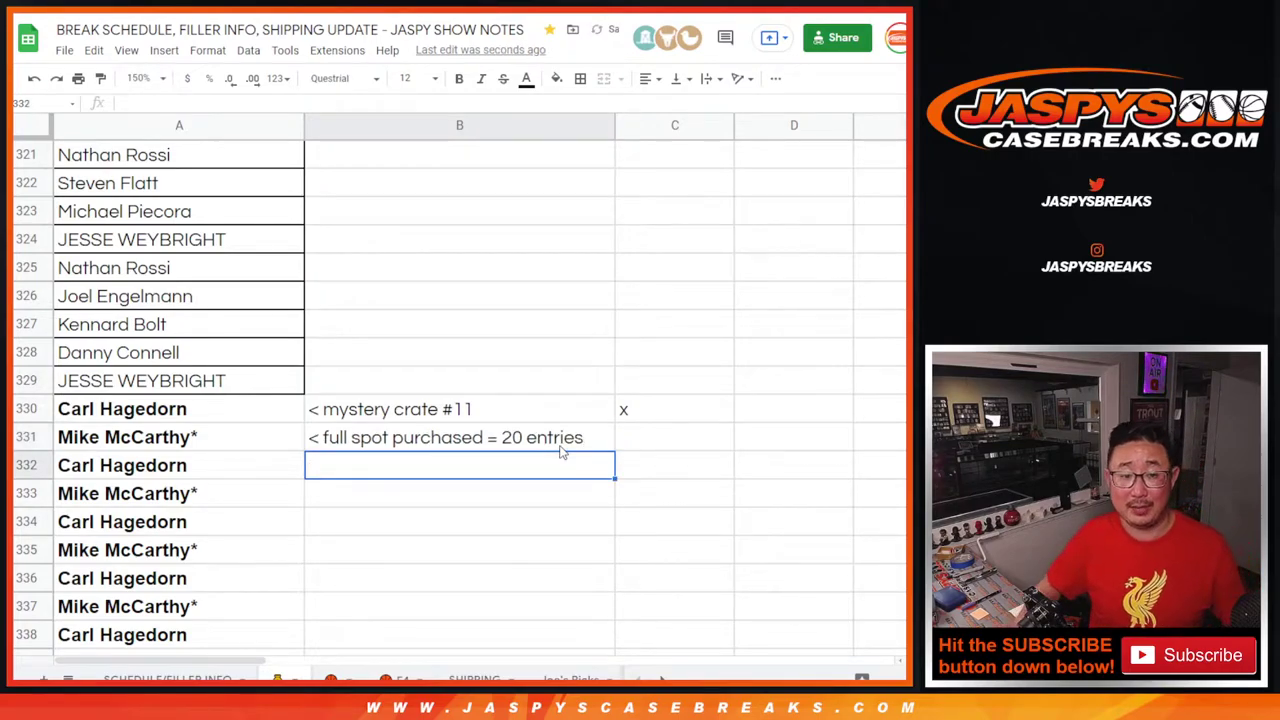
- Count the mystery crate #11 entries in column A by selecting A330 through A369
{"action": "scroll", "coordinate": [363, 453], "scroll_direction": "down", "scroll_amount": 2}
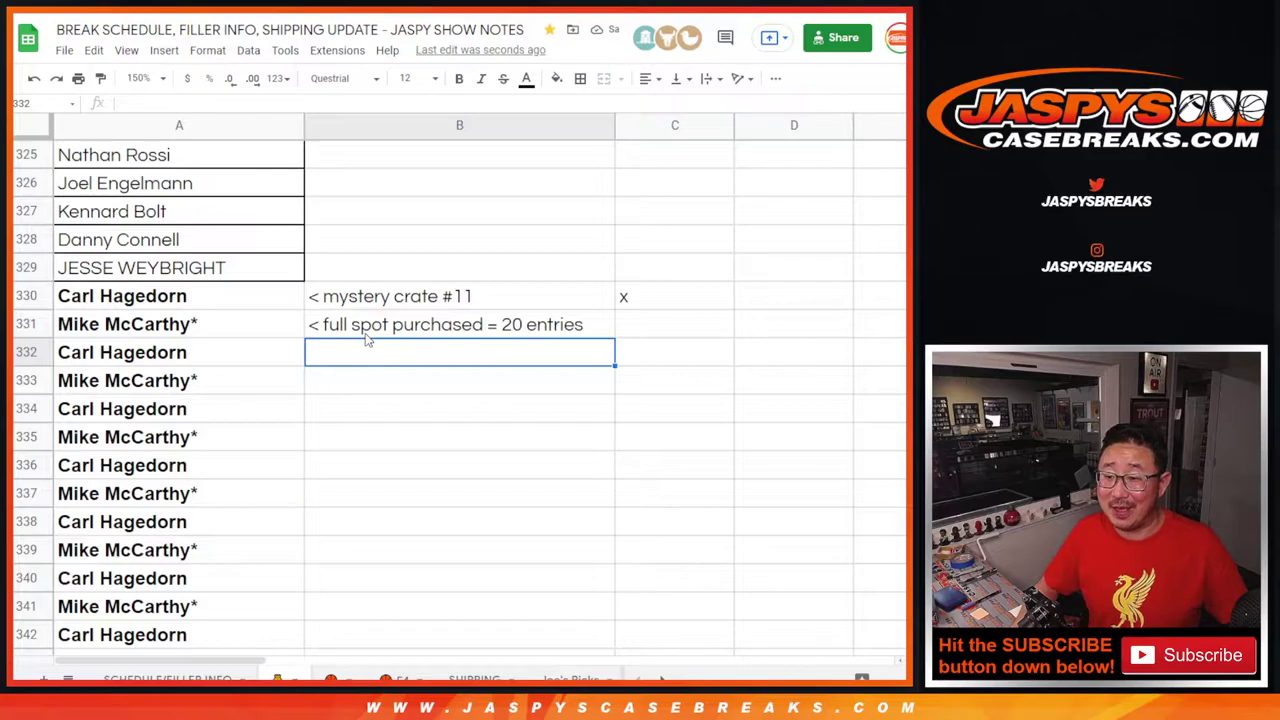
{"action": "left_click", "coordinate": [222, 304]}
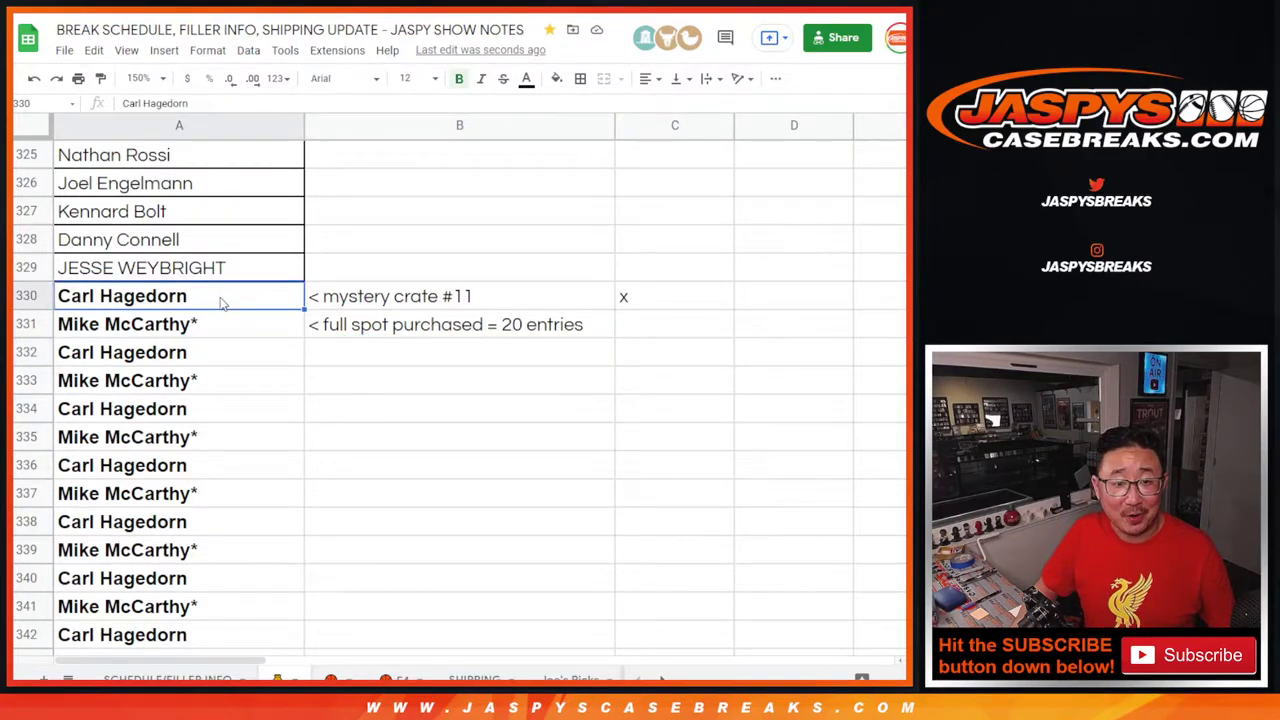
{"action": "left_click", "coordinate": [212, 334], "text": "shift"}
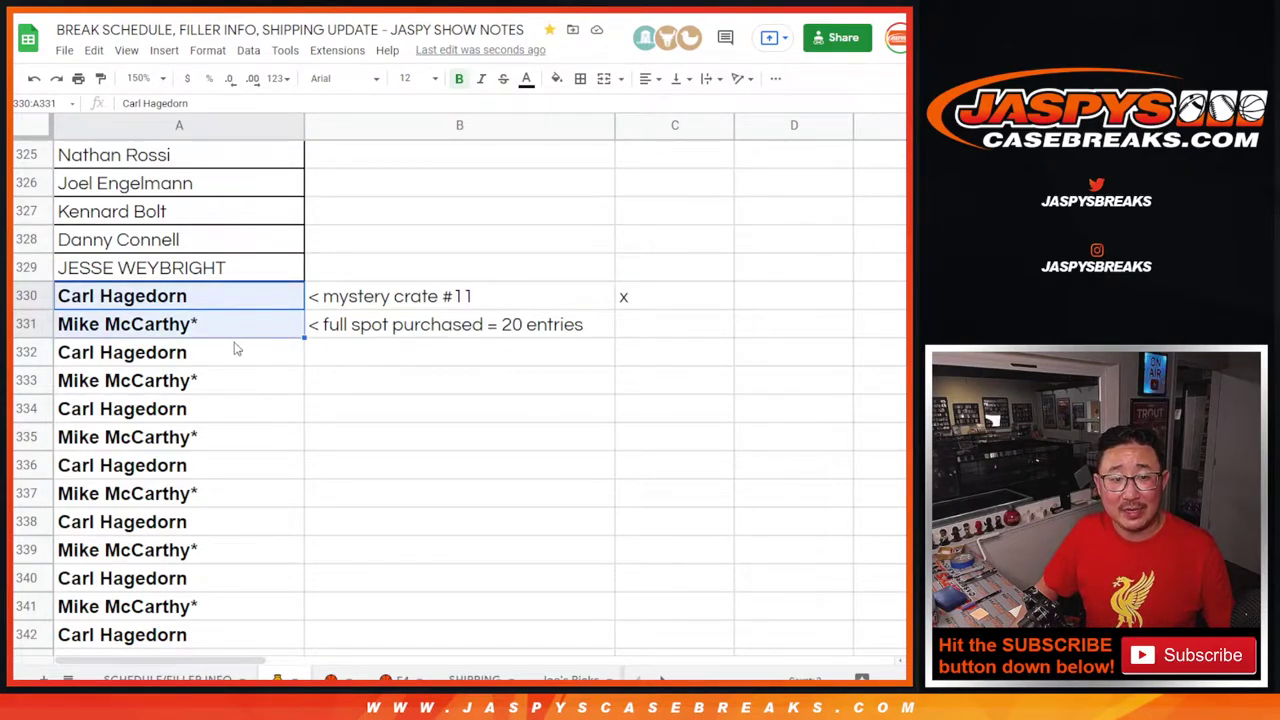
{"action": "left_click", "coordinate": [198, 308]}
{"action": "scroll", "coordinate": [235, 417], "scroll_direction": "down", "scroll_amount": 4}
{"action": "scroll", "coordinate": [235, 417], "scroll_direction": "down", "scroll_amount": 7}
{"action": "left_click", "coordinate": [199, 444], "text": "shift"}
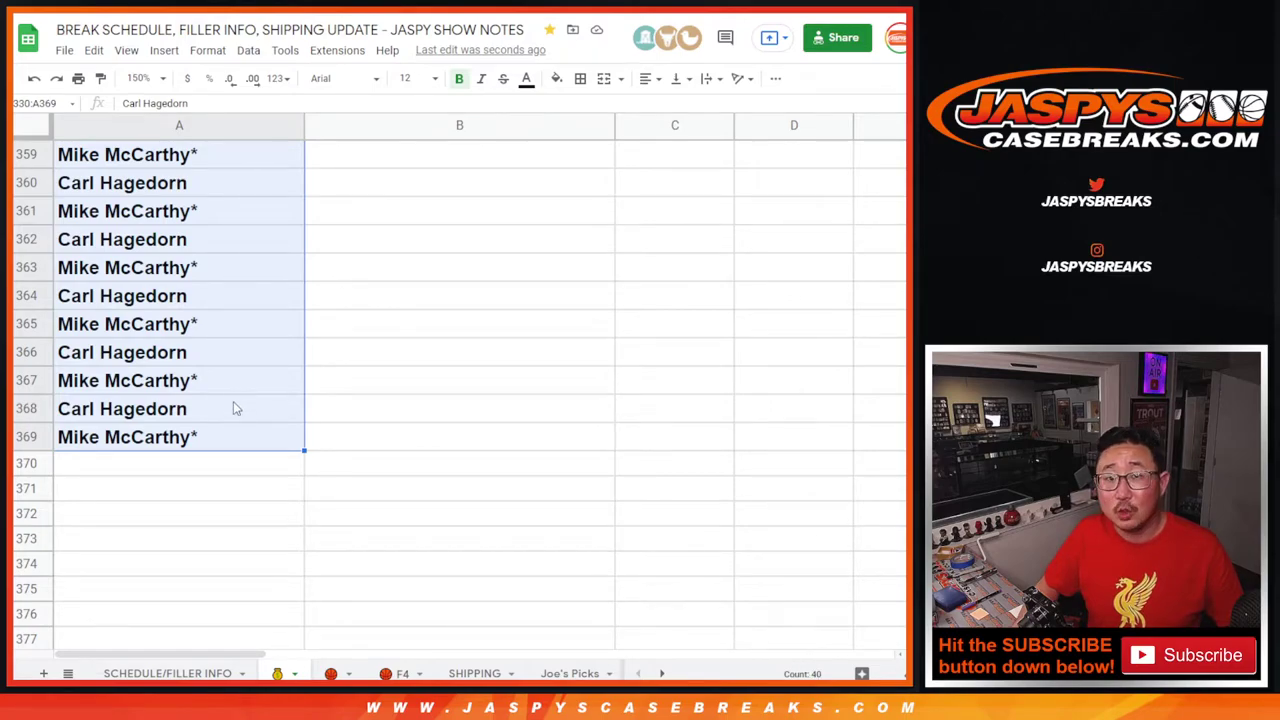
{"action": "scroll", "coordinate": [275, 400], "scroll_direction": "up", "scroll_amount": 10}
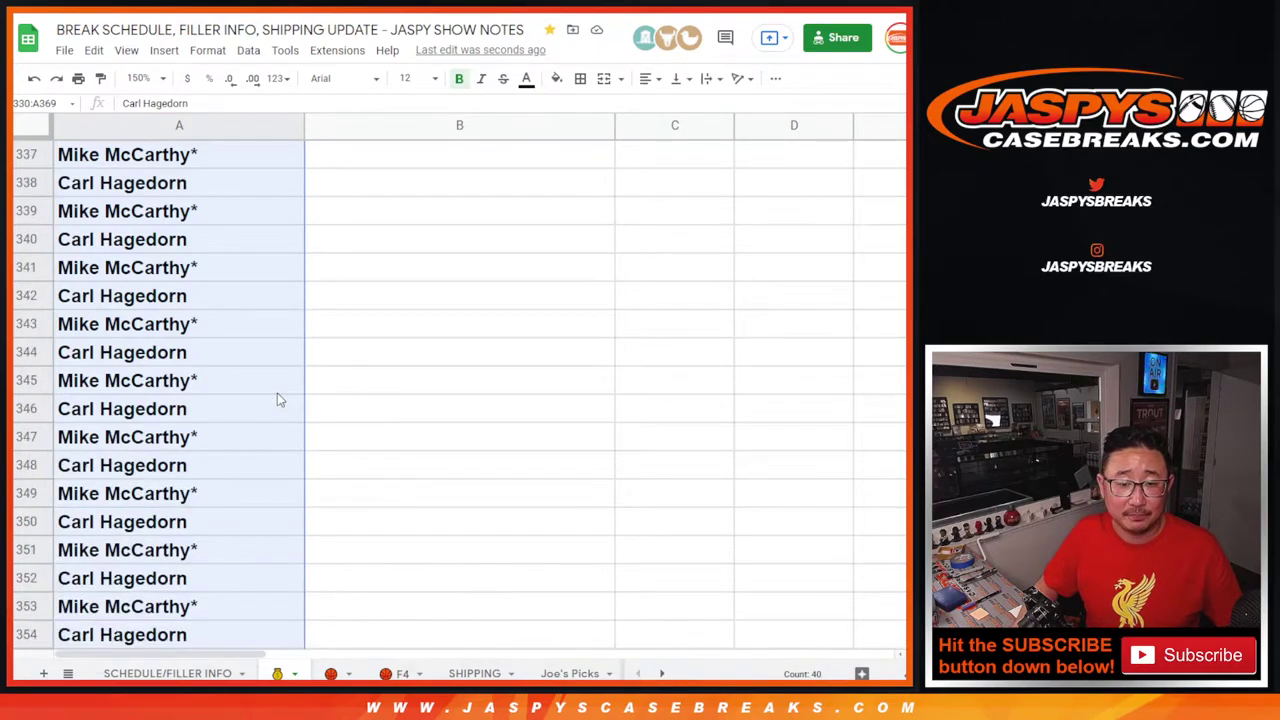
{"action": "scroll", "coordinate": [260, 400], "scroll_direction": "down", "scroll_amount": 3}
{"action": "scroll", "coordinate": [259, 393], "scroll_direction": "down", "scroll_amount": 8}
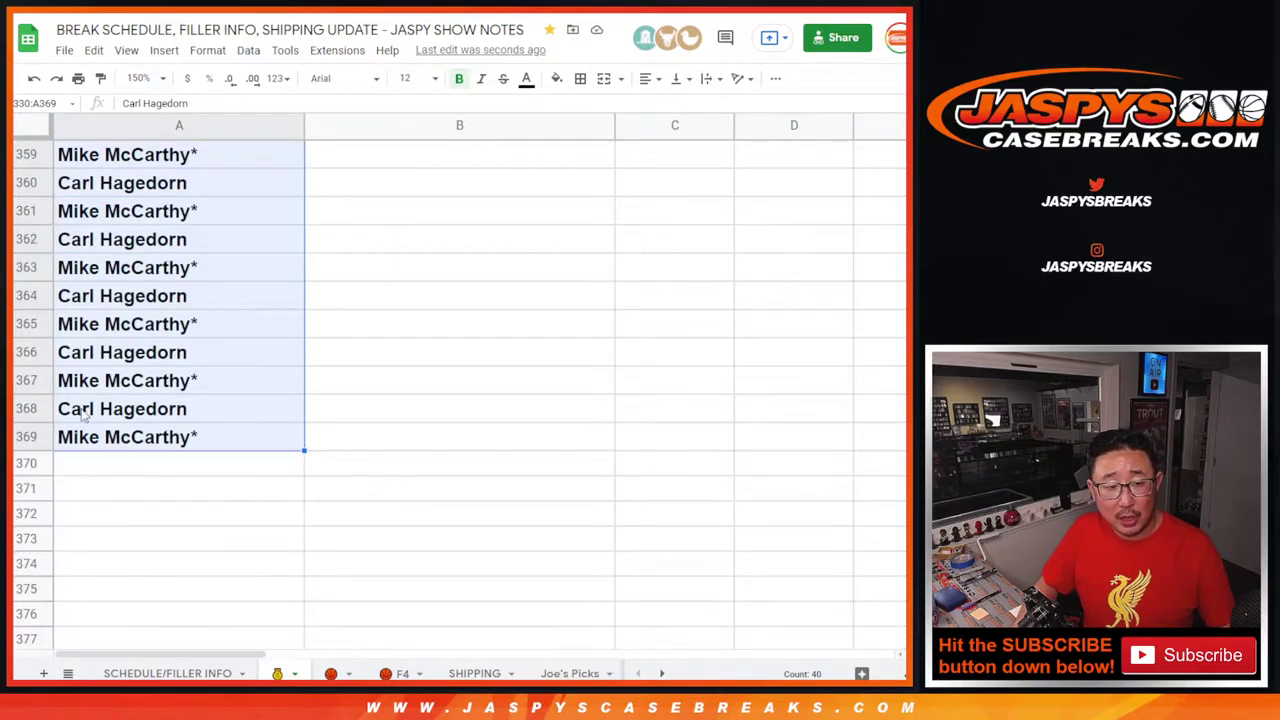
- Copy the complete entrant list from A1 through A369
{"action": "key", "text": "ctrl+Down"}
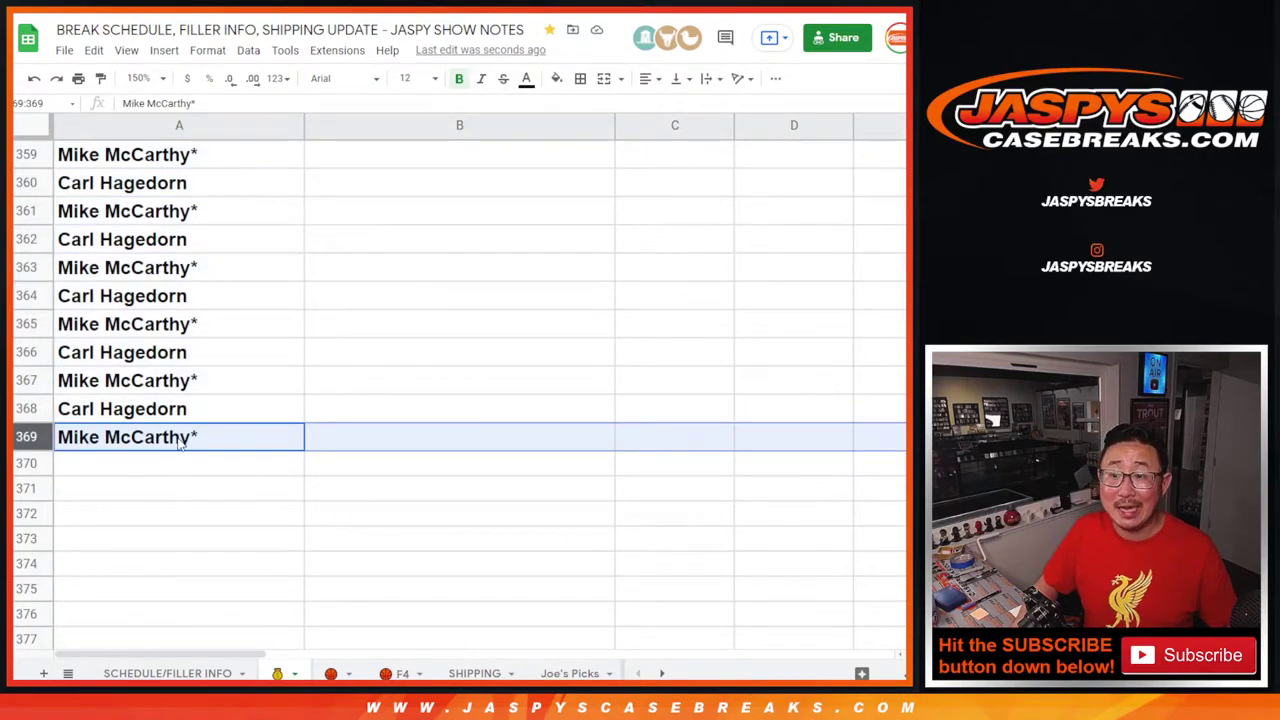
{"action": "left_click", "coordinate": [180, 444]}
{"action": "key", "text": "ctrl+Up"}
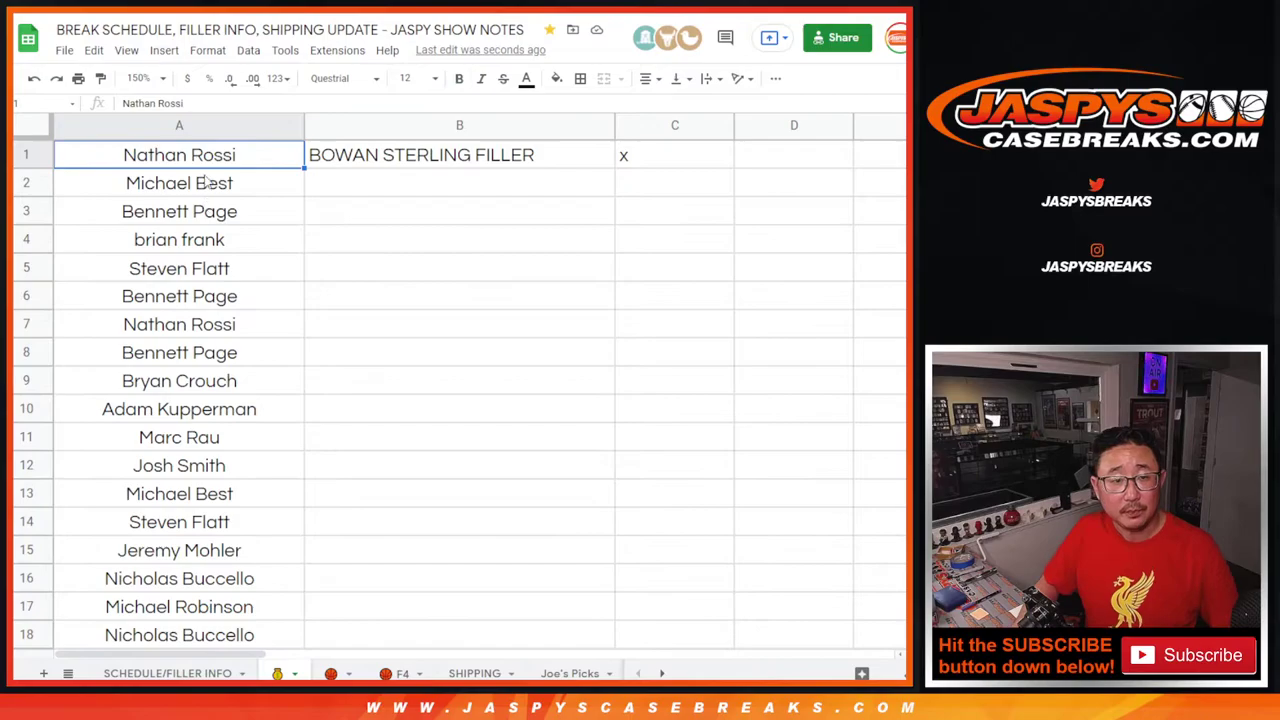
{"action": "scroll", "coordinate": [250, 340], "scroll_direction": "down", "scroll_amount": 20}
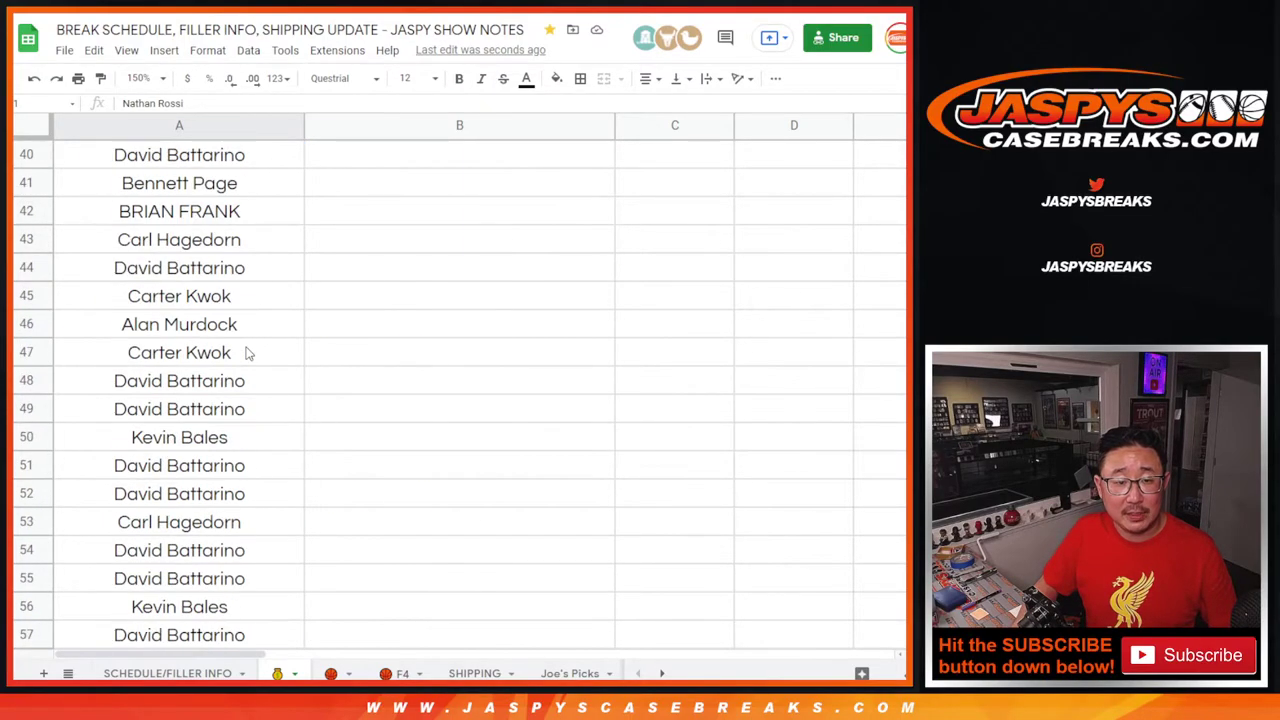
{"action": "scroll", "coordinate": [249, 353], "scroll_direction": "down", "scroll_amount": 20}
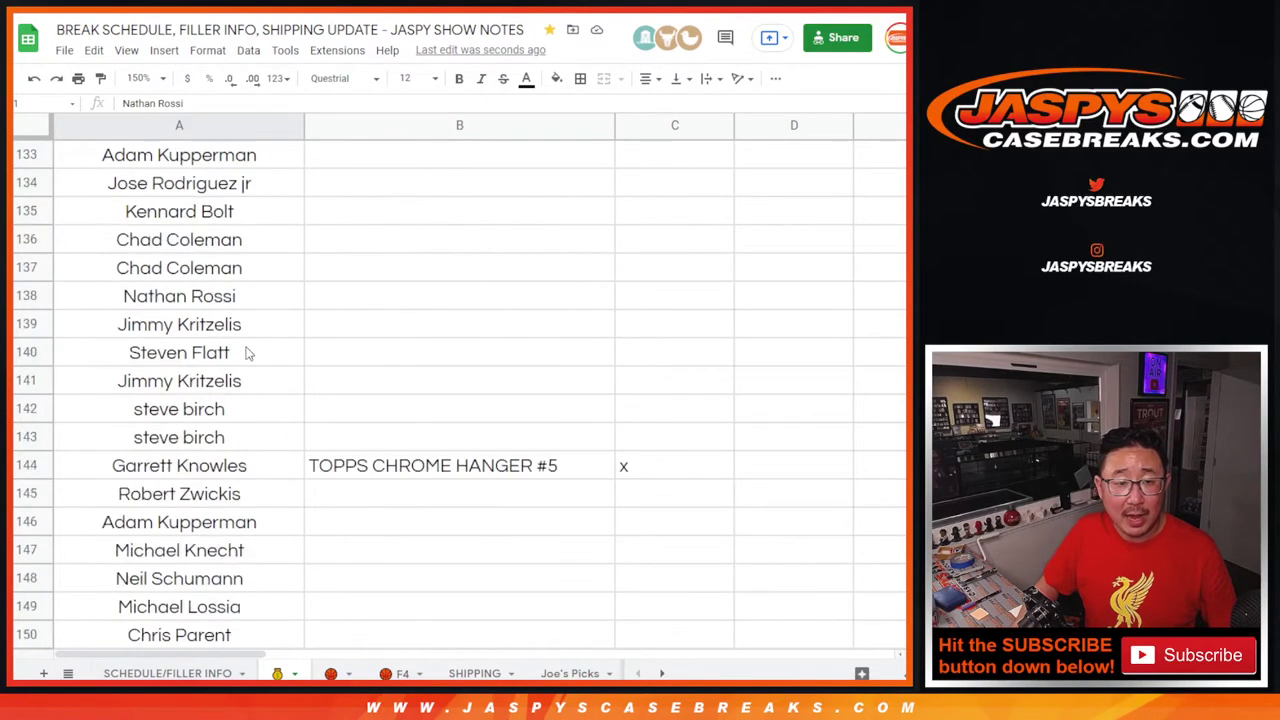
{"action": "scroll", "coordinate": [249, 353], "scroll_direction": "down", "scroll_amount": 20}
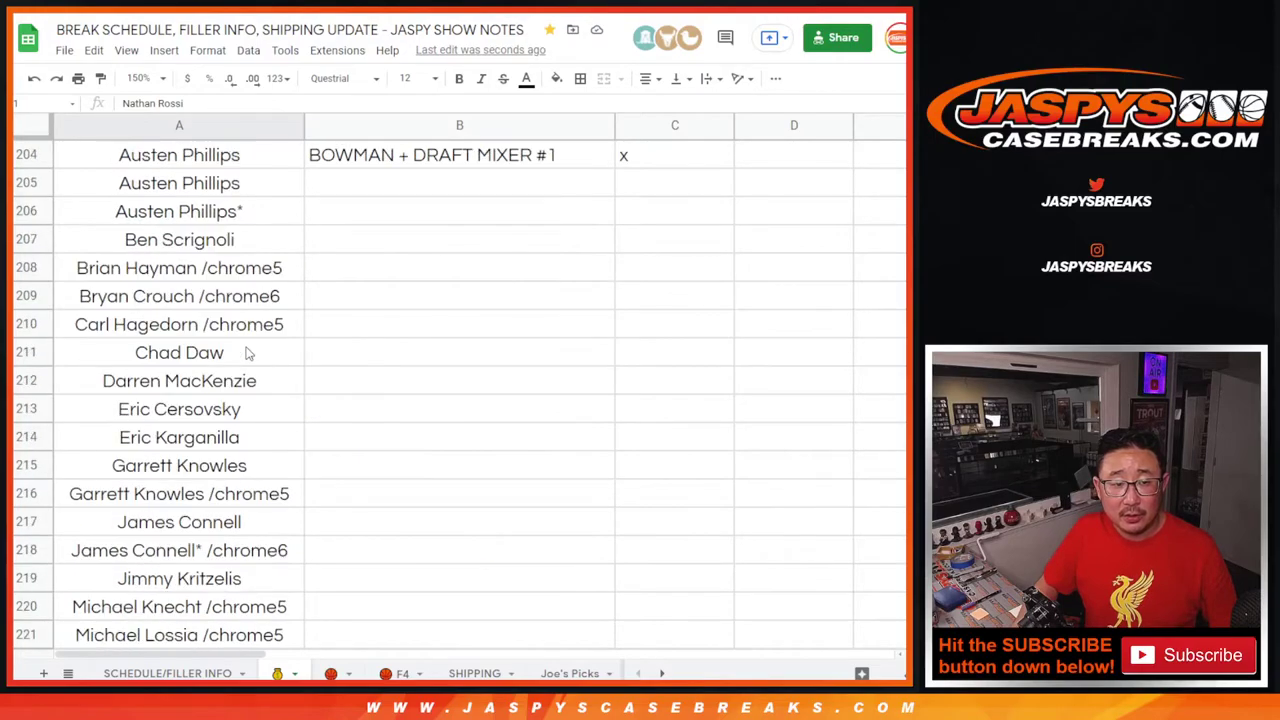
{"action": "scroll", "coordinate": [249, 353], "scroll_direction": "down", "scroll_amount": 20}
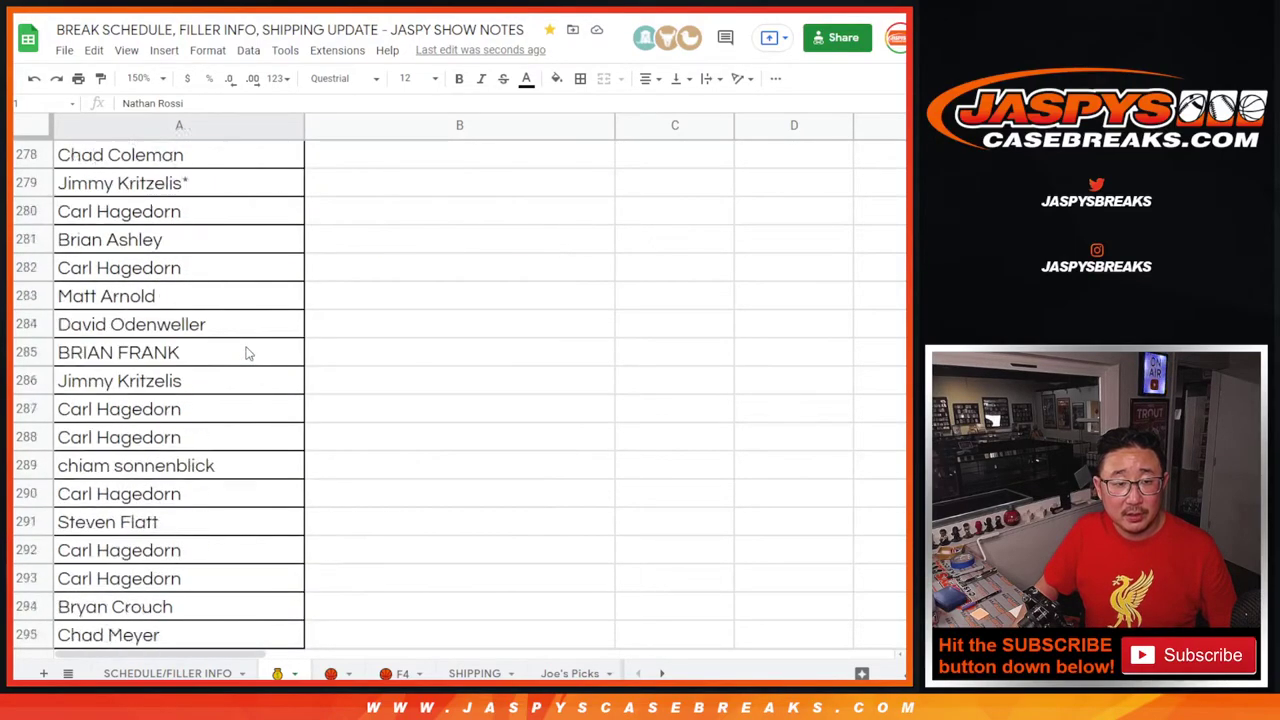
{"action": "scroll", "coordinate": [231, 386], "scroll_direction": "down", "scroll_amount": 15}
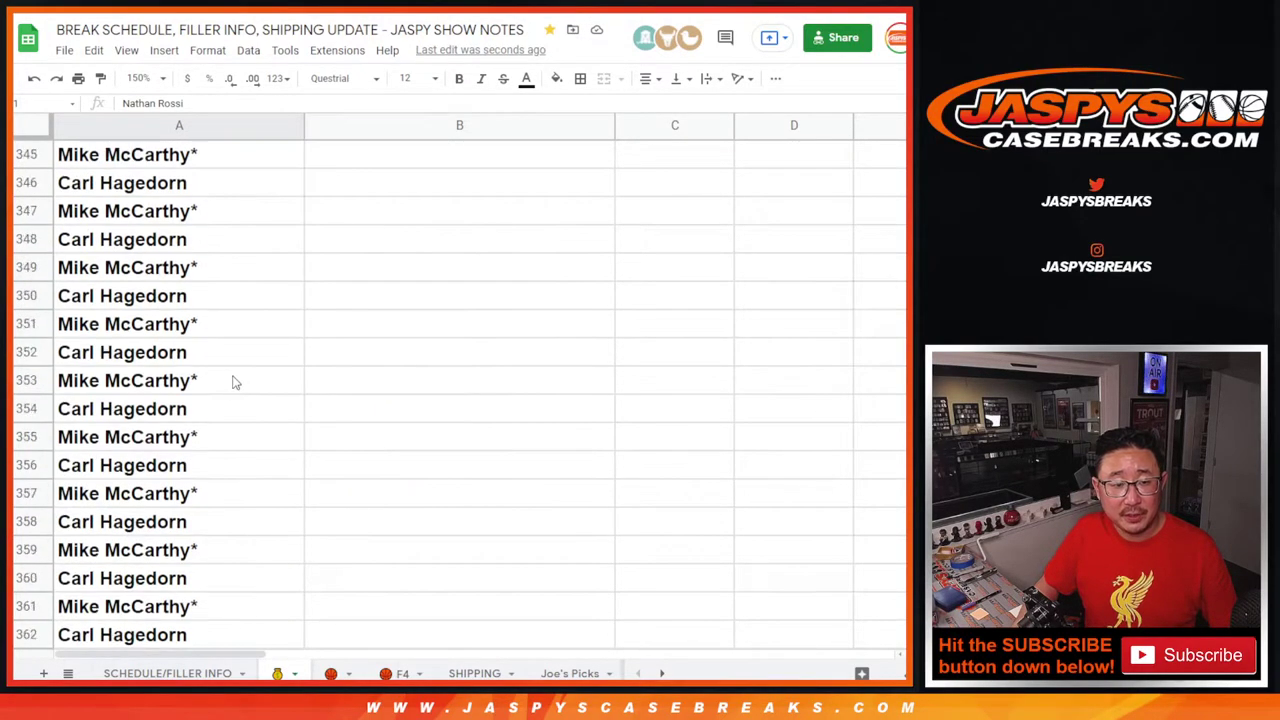
{"action": "left_click", "coordinate": [172, 245], "text": "shift"}
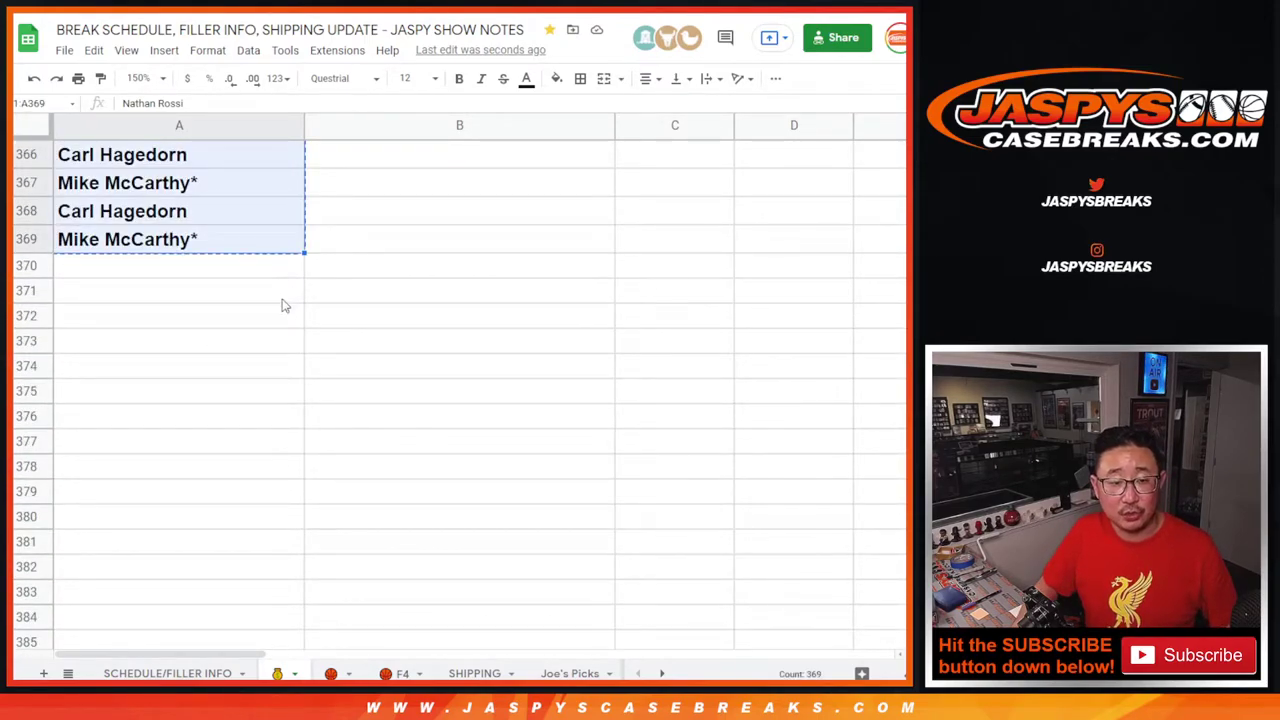
{"action": "key", "text": "ctrl+c"}
- Paste the copied entrants into RANDOM.ORG's List Randomizer and enlarge the list box to show the first entries
{"action": "key", "text": "ctrl+Tab"}
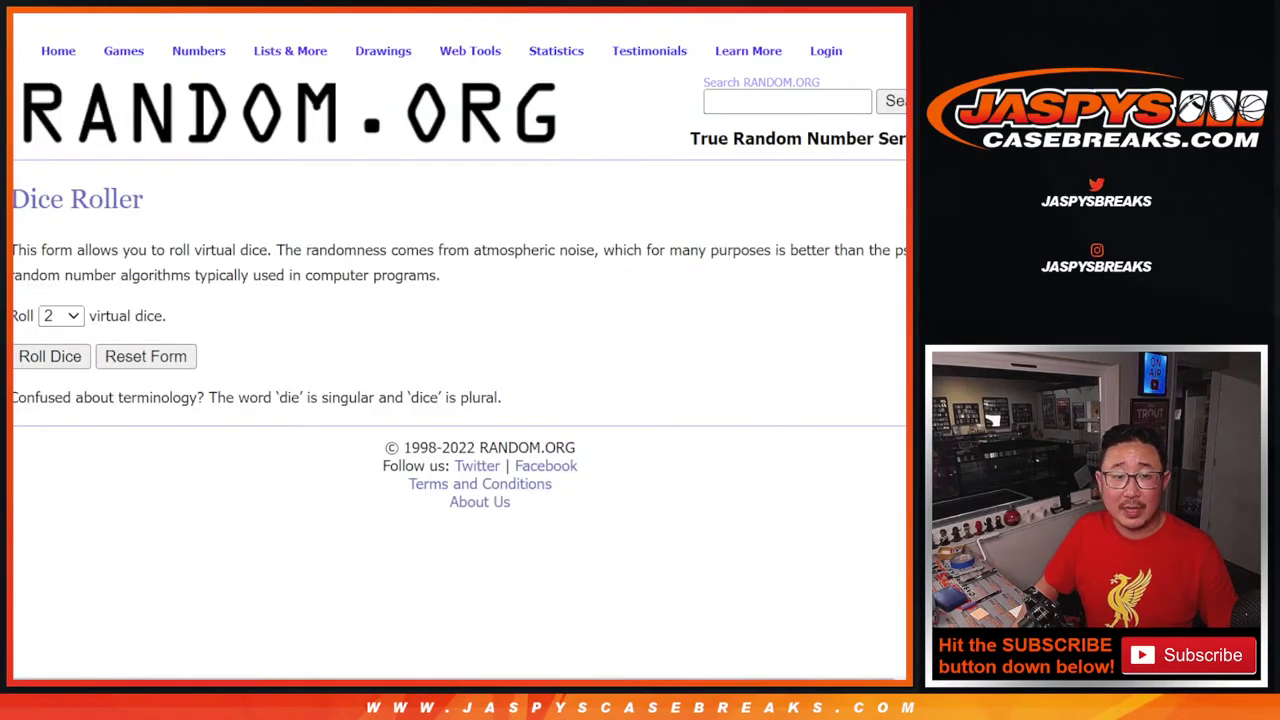
{"action": "key", "text": "ctrl+Tab"}
{"action": "left_click", "coordinate": [434, 514]}
{"action": "key", "text": "ctrl+v"}
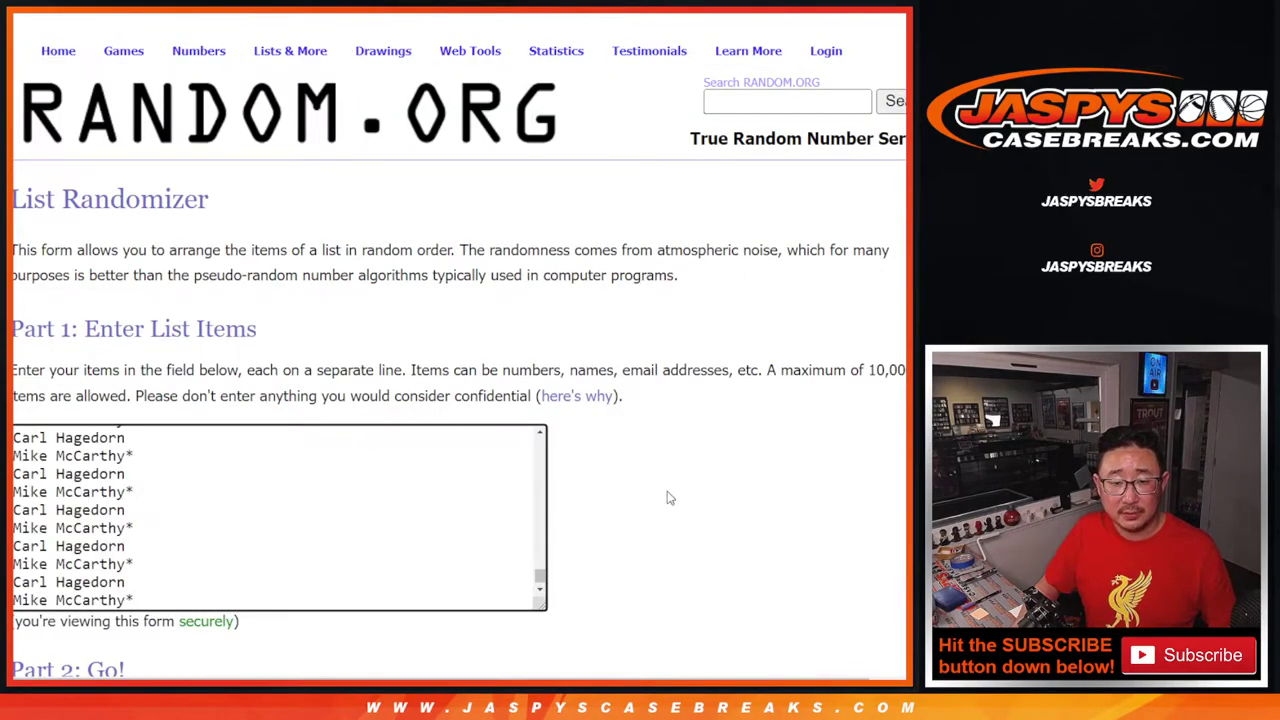
{"action": "scroll", "coordinate": [669, 494], "scroll_direction": "down", "scroll_amount": 2}
{"action": "left_click_drag", "start_coordinate": [541, 385], "coordinate": [563, 226]}
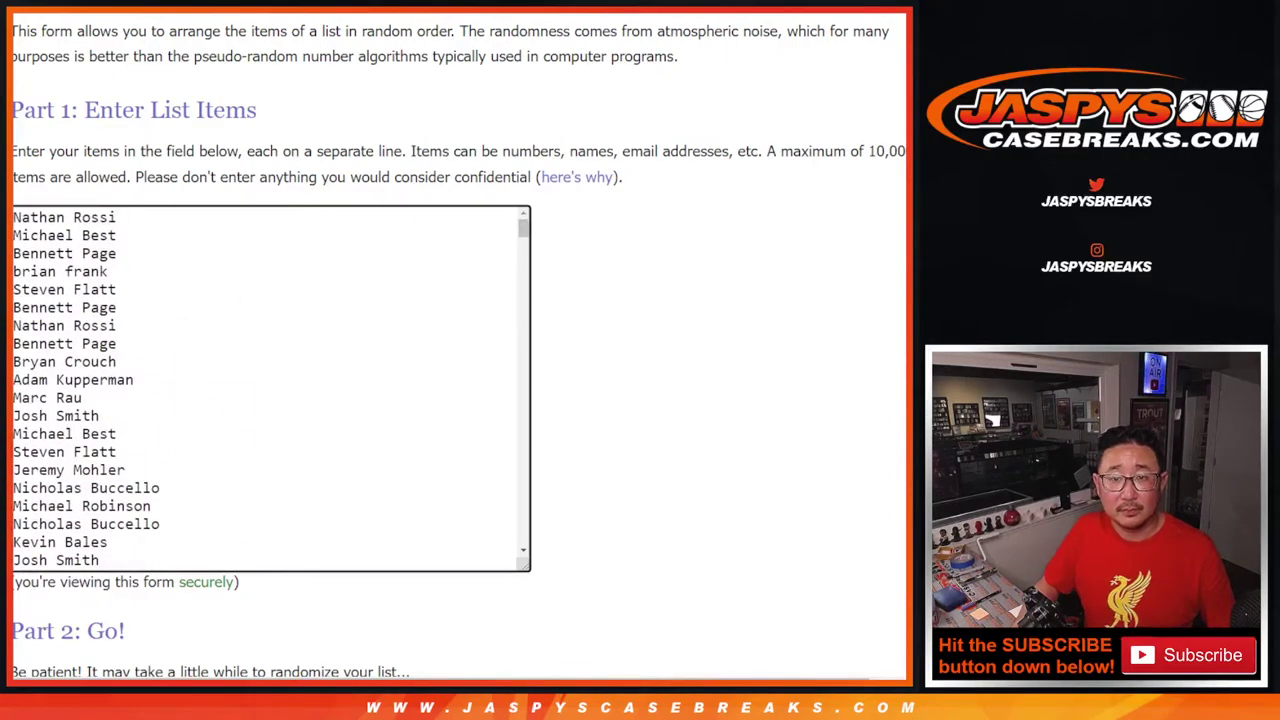
- Switch to the All-Spots Sold Promo sheet in Google Sheets, set the zoom to 125%, and select cell A1
{"action": "key", "text": "ctrl+Tab"}
{"action": "key", "text": "ctrl+Tab"}
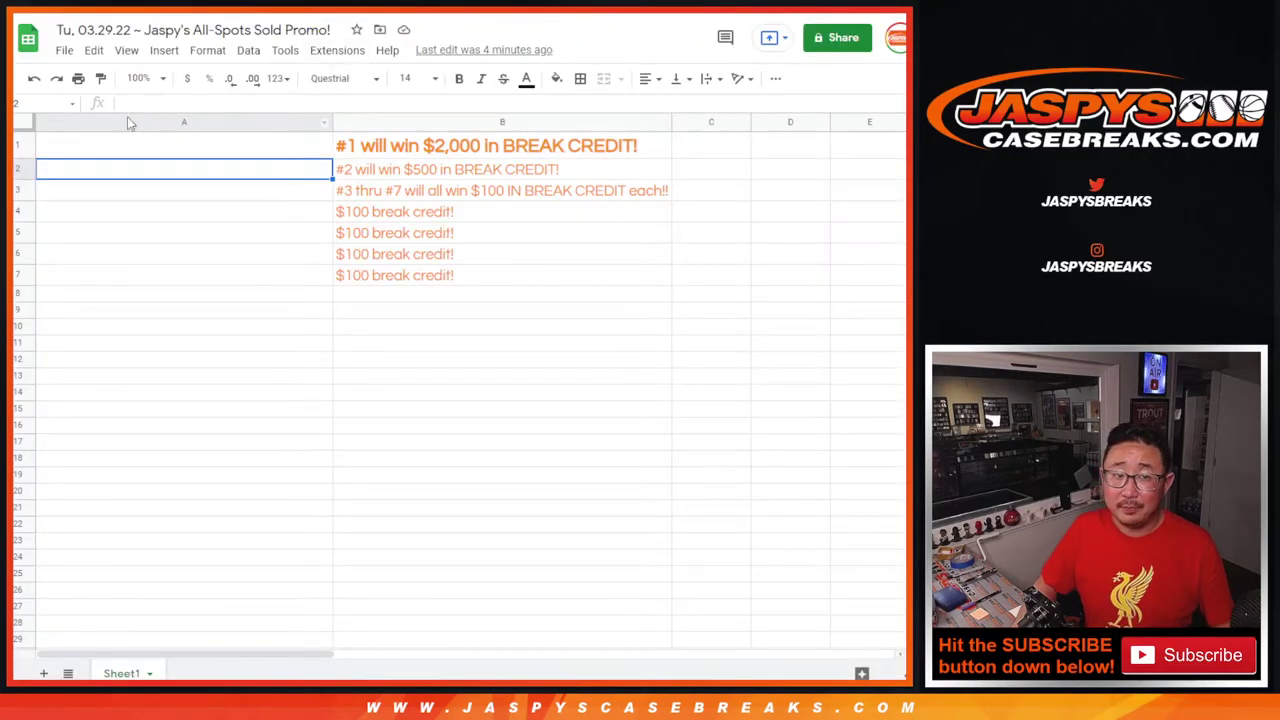
{"action": "left_click", "coordinate": [140, 78]}
{"action": "left_click", "coordinate": [145, 203]}
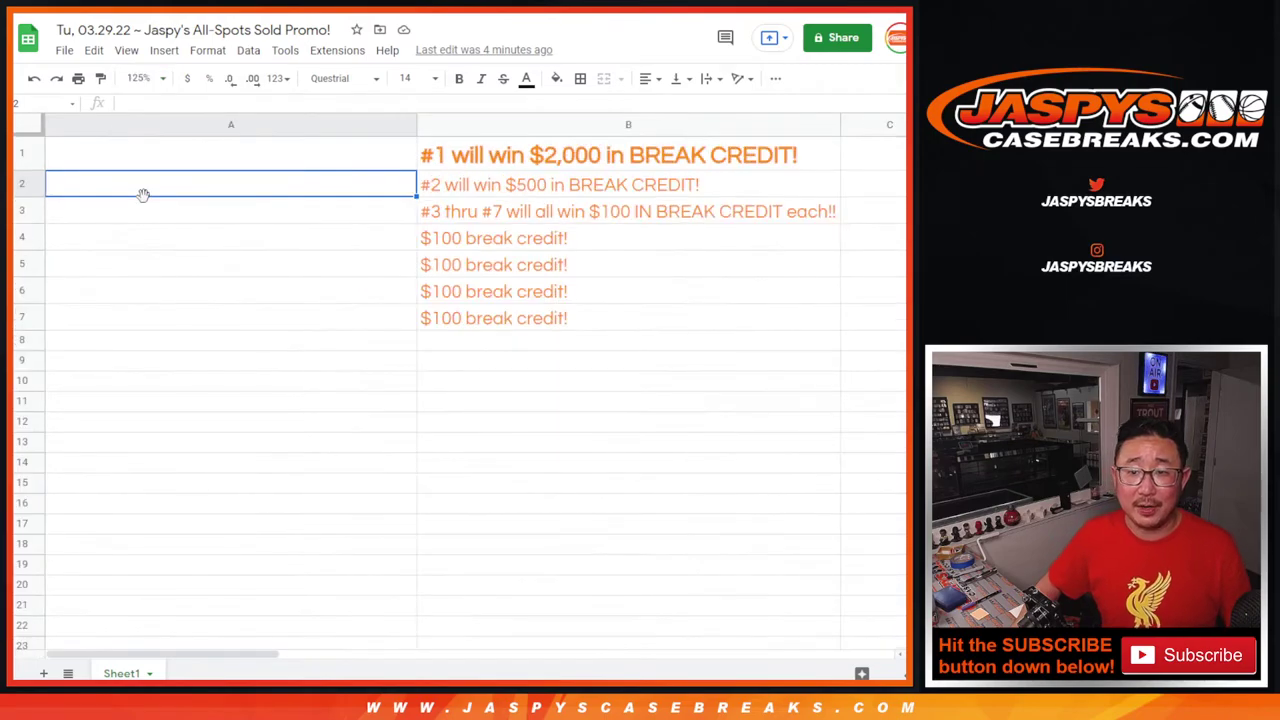
{"action": "left_click", "coordinate": [312, 161]}
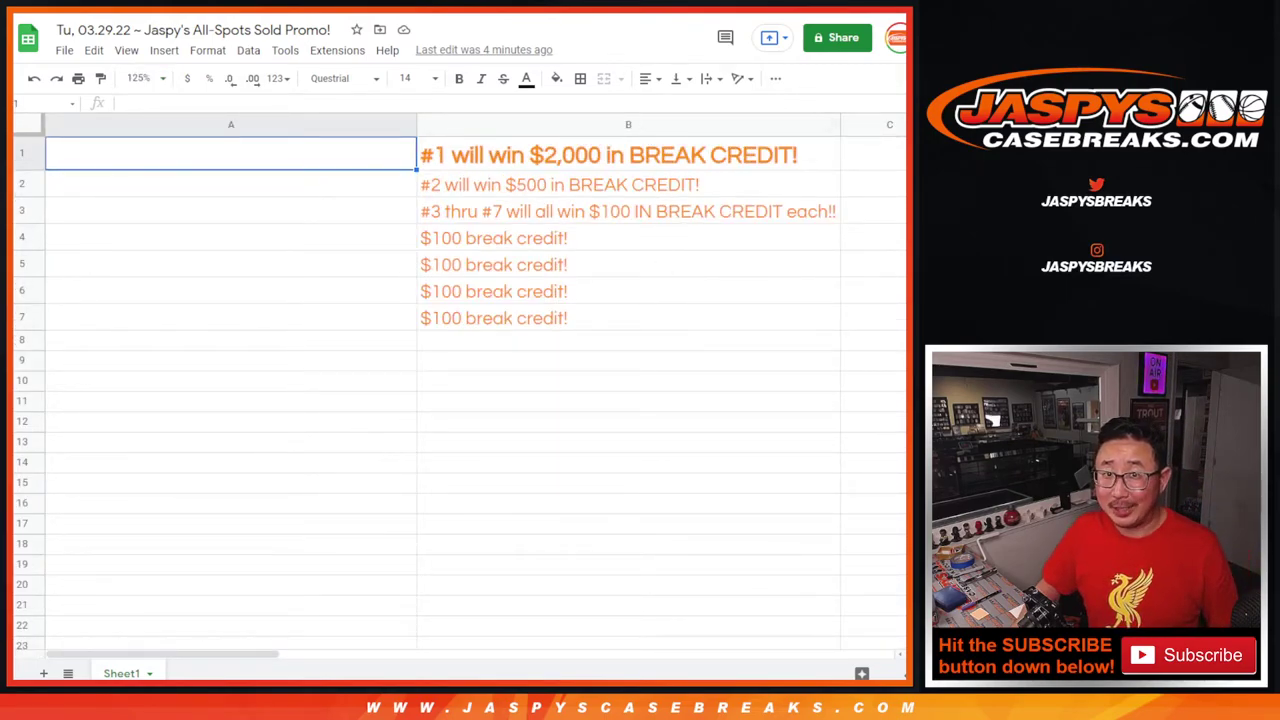
- Roll 2 virtual dice in RANDOM.ORG's Dice Roller to decide how many times to randomize the list
{"action": "key", "text": "alt+Tab"}
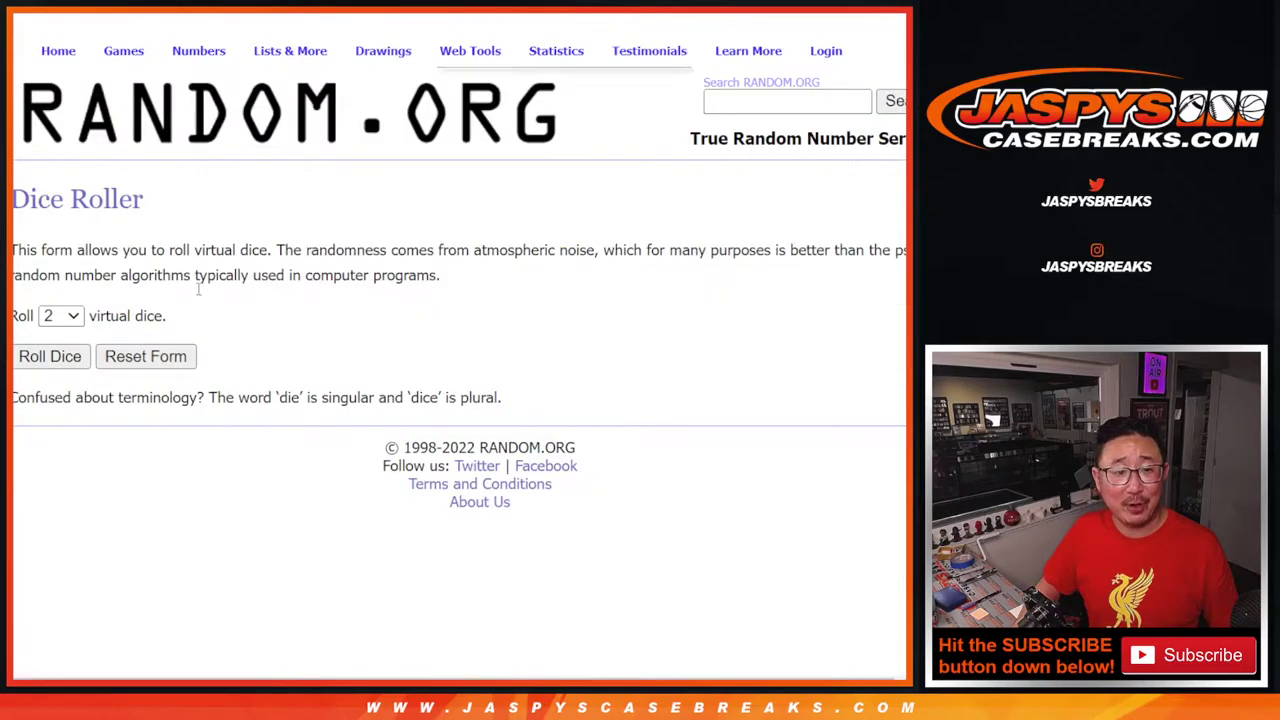
{"action": "left_click", "coordinate": [35, 358]}
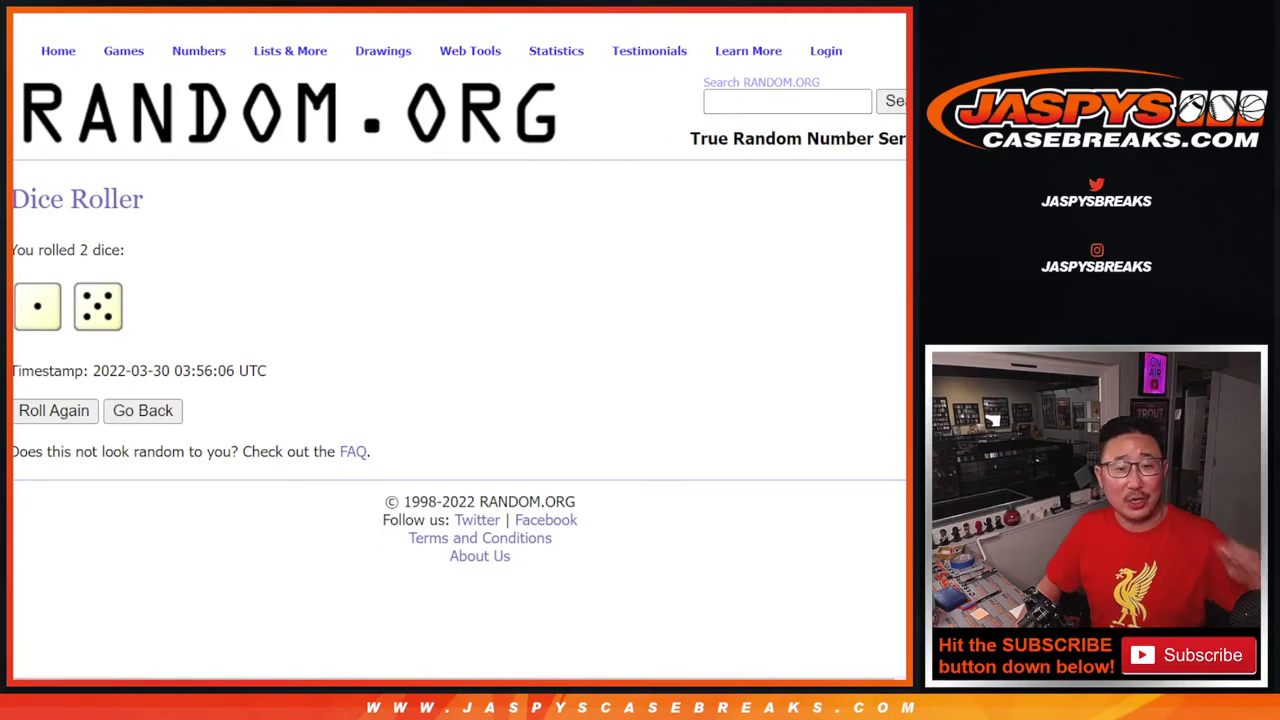
{"action": "key", "text": "ctrl+Tab"}
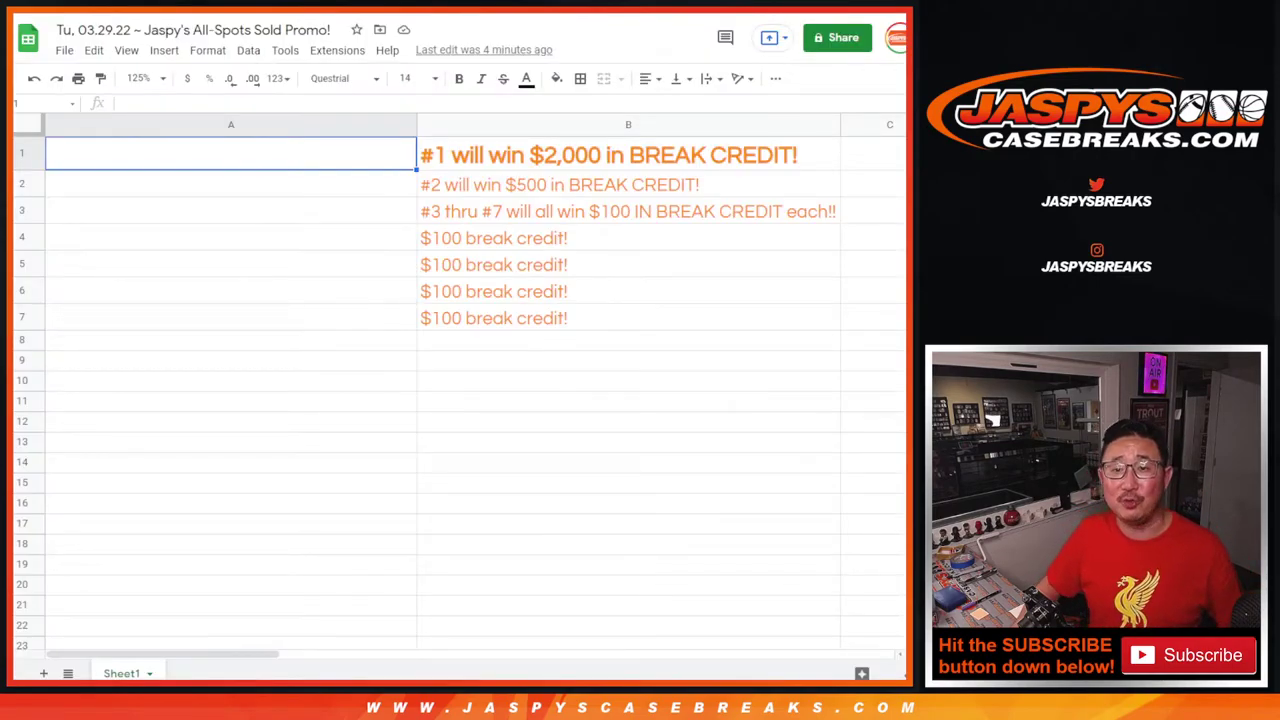
{"action": "key", "text": "ctrl+shift+Tab"}
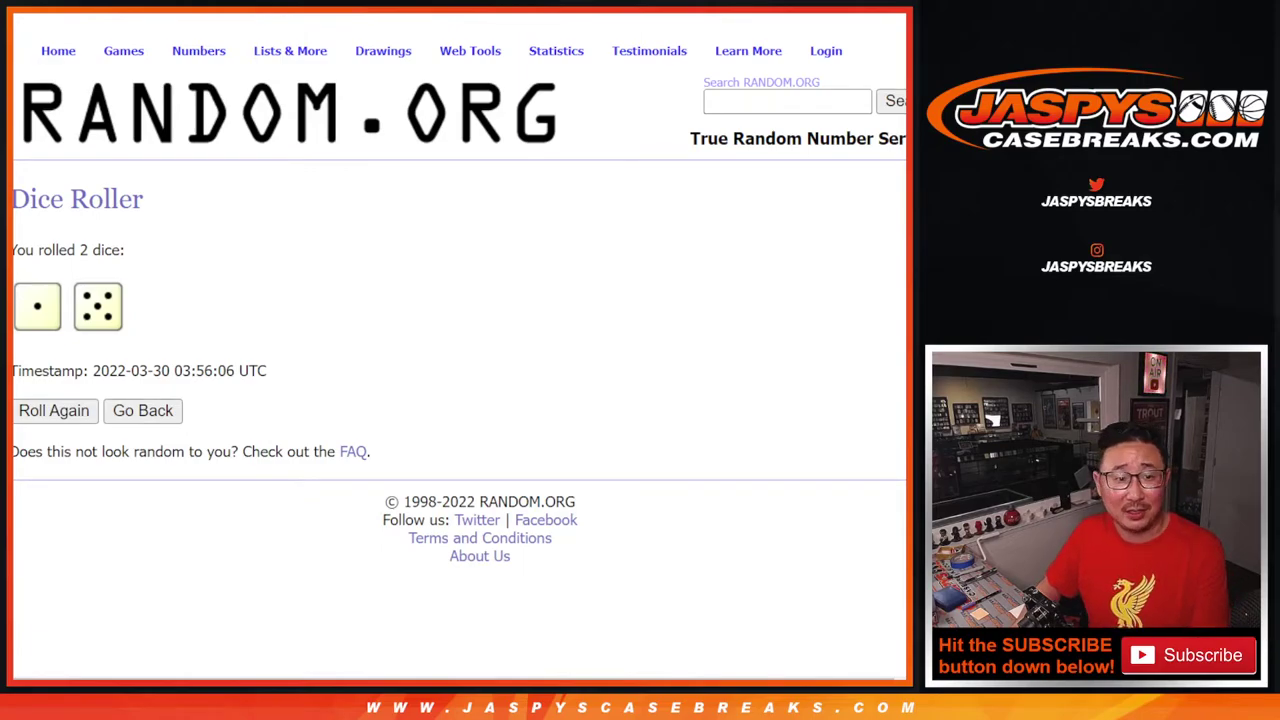
- Randomize the pasted entrant list for the first time in the List Randomizer and highlight the item count
{"action": "key", "text": "ctrl+Tab"}
{"action": "scroll", "coordinate": [432, 511], "scroll_direction": "down", "scroll_amount": 2}
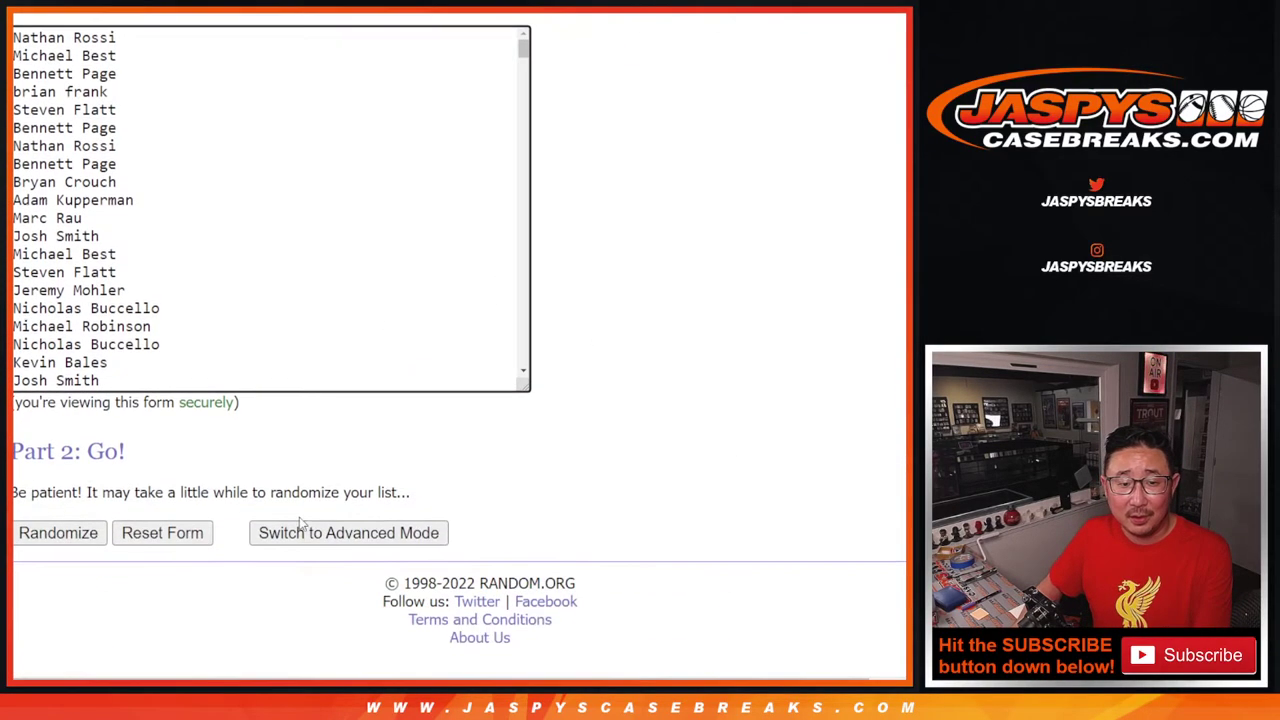
{"action": "left_click", "coordinate": [46, 536]}
{"action": "left_click_drag", "start_coordinate": [78, 250], "coordinate": [140, 248]}
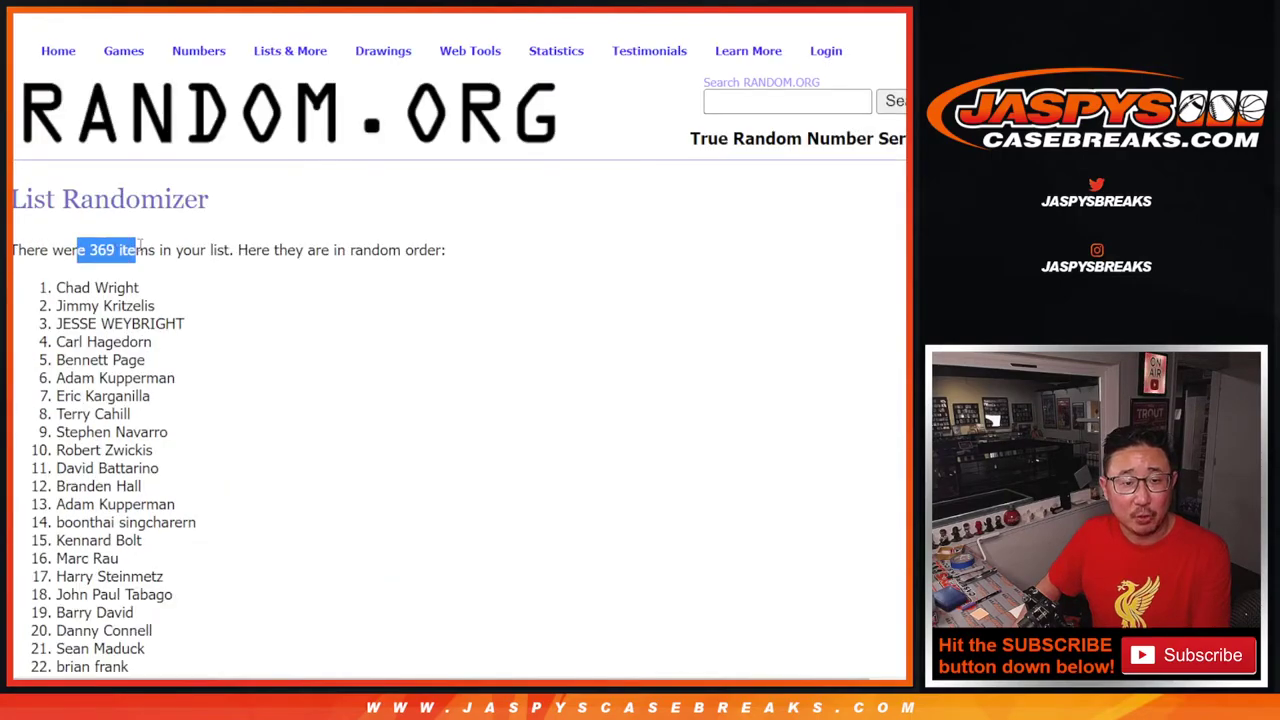
- Randomize the entrant list five more times, for six randomizations in total
{"action": "key", "text": "ctrl+Tab"}
{"action": "key", "text": "ctrl+Tab"}
{"action": "scroll", "coordinate": [140, 243], "scroll_direction": "down", "scroll_amount": 20}
{"action": "scroll", "coordinate": [28, 530], "scroll_direction": "down", "scroll_amount": 7}
{"action": "left_click", "coordinate": [40, 533]}
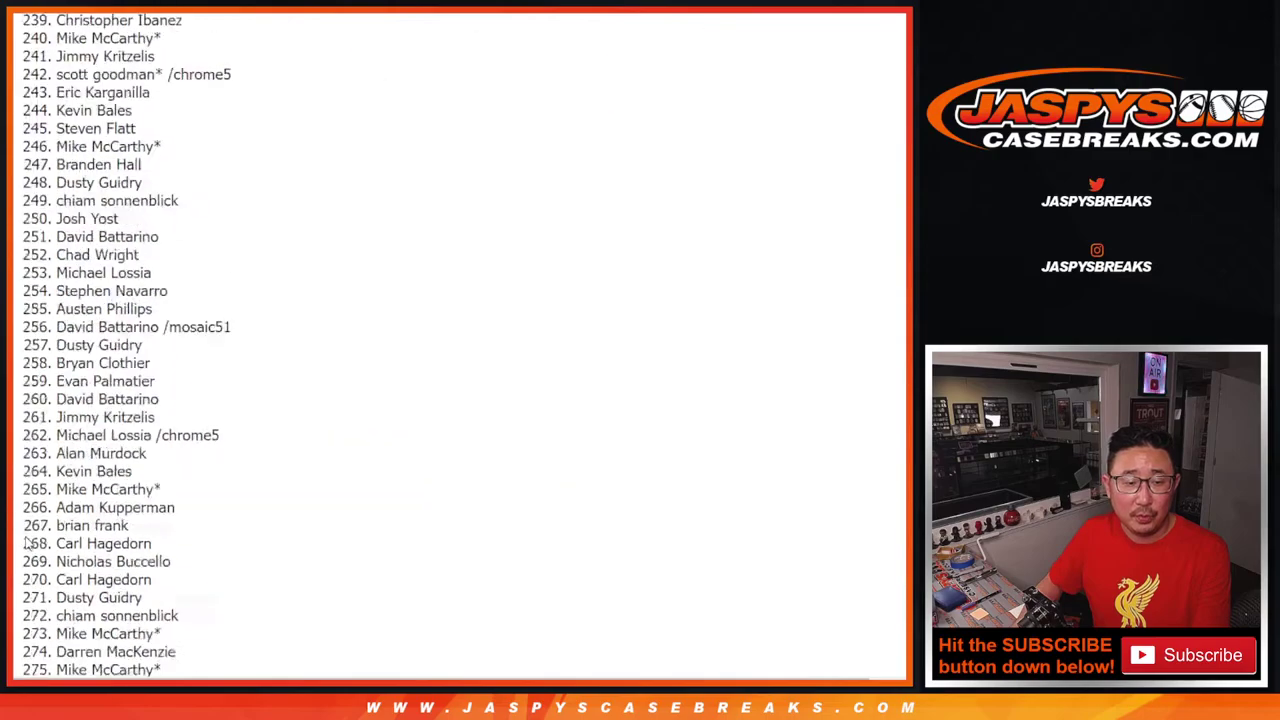
{"action": "left_click", "coordinate": [40, 533]}
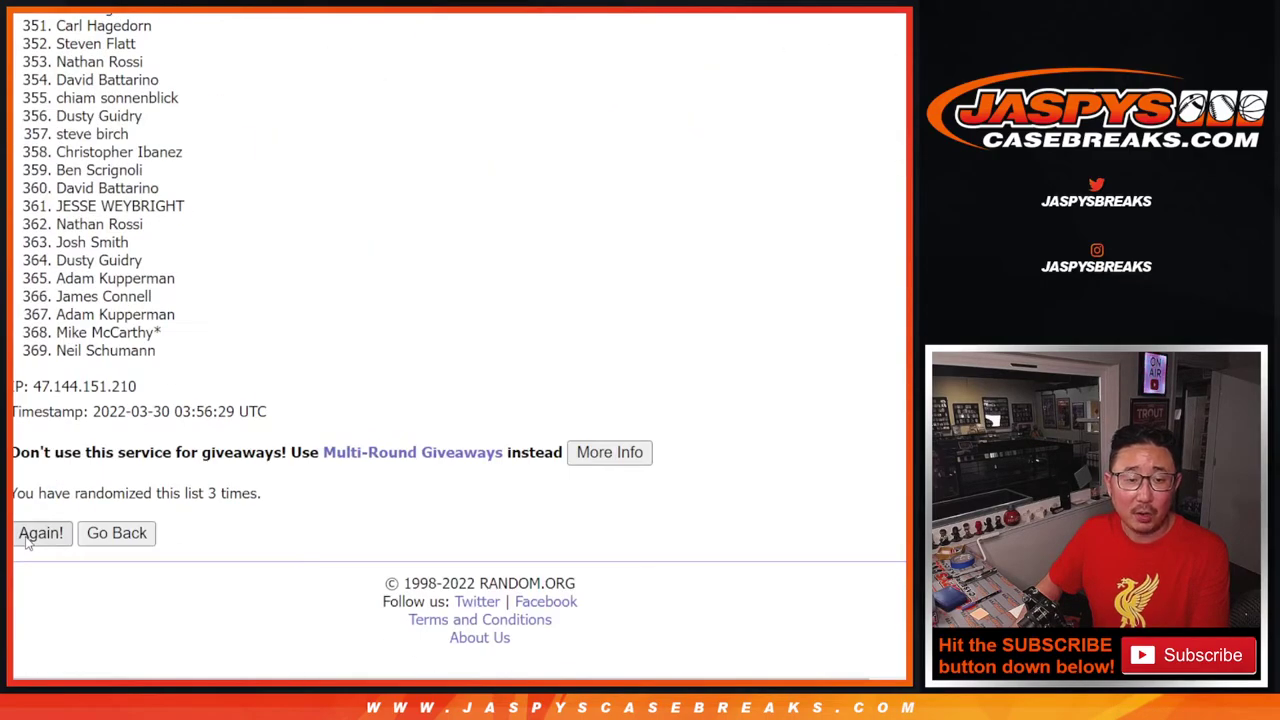
{"action": "left_click", "coordinate": [40, 533]}
{"action": "left_click", "coordinate": [30, 535]}
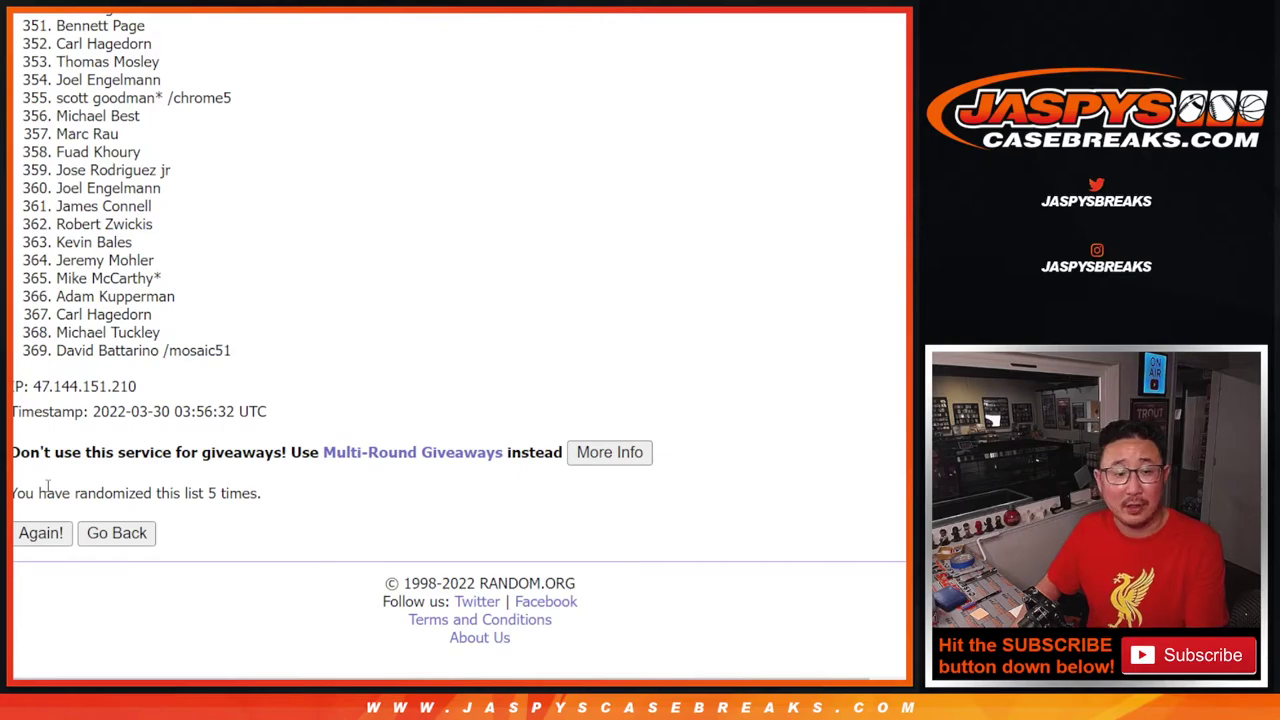
{"action": "left_click", "coordinate": [40, 532]}
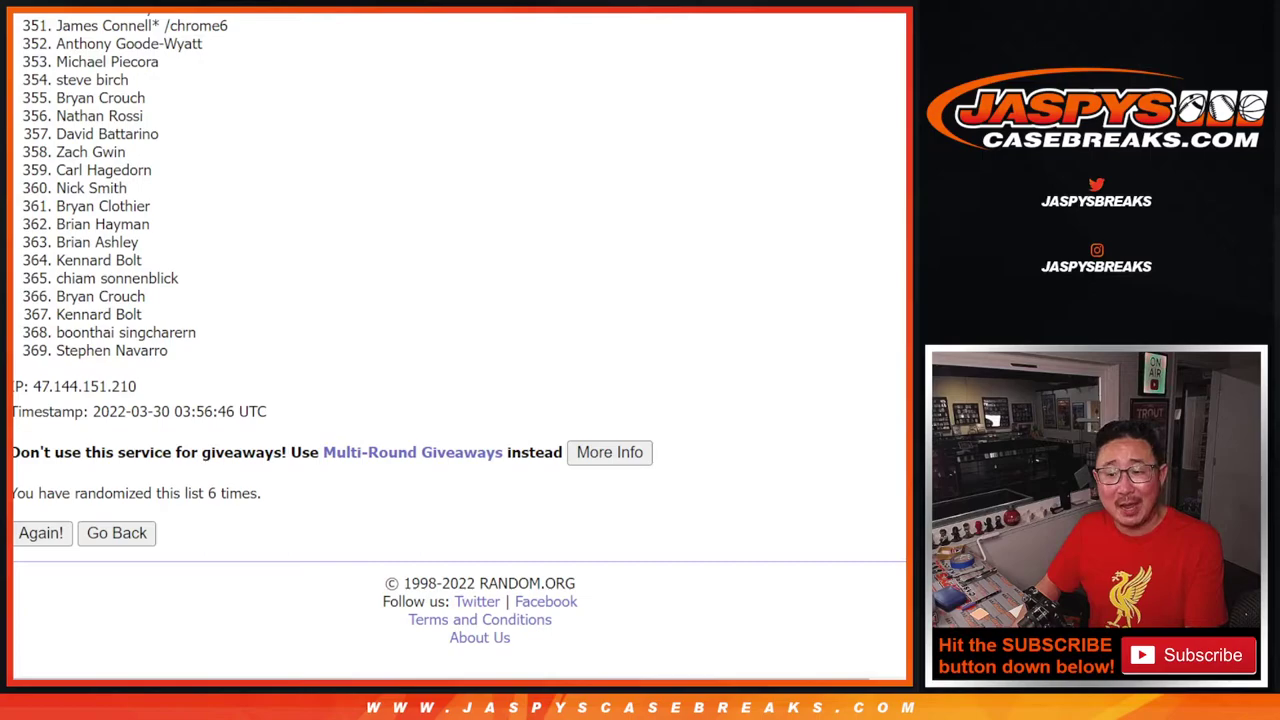
- Review the randomized entrant list from the last entry up to the first to see who placed in the winning positions
{"action": "scroll", "coordinate": [460, 340], "scroll_direction": "up", "scroll_amount": 3}
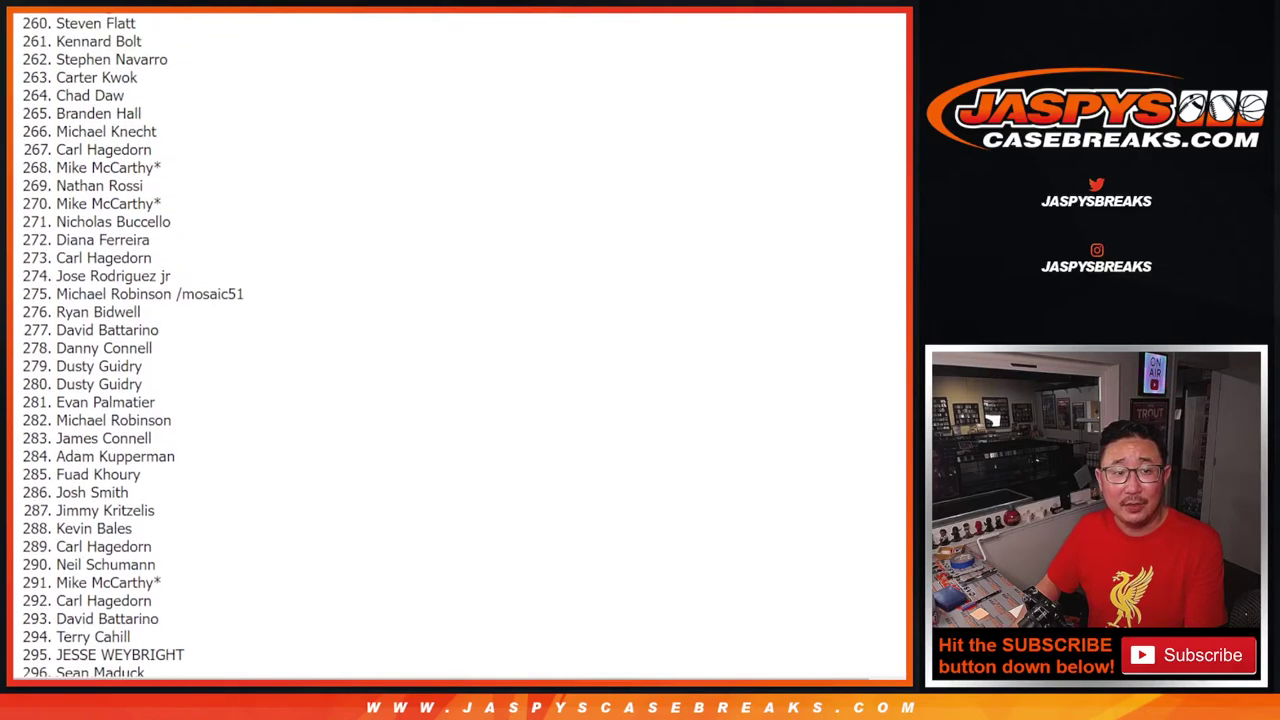
{"action": "scroll", "coordinate": [460, 340], "scroll_direction": "up", "scroll_amount": 5}
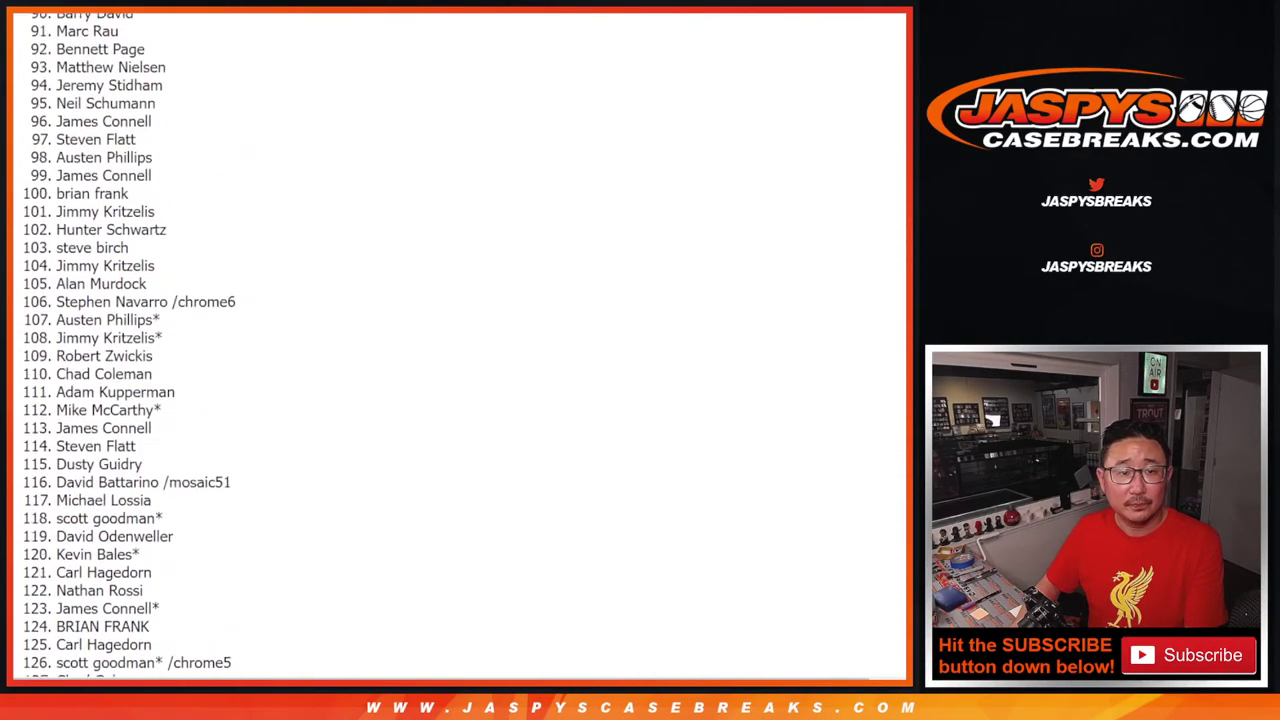
{"action": "scroll", "coordinate": [460, 340], "scroll_direction": "up", "scroll_amount": 2}
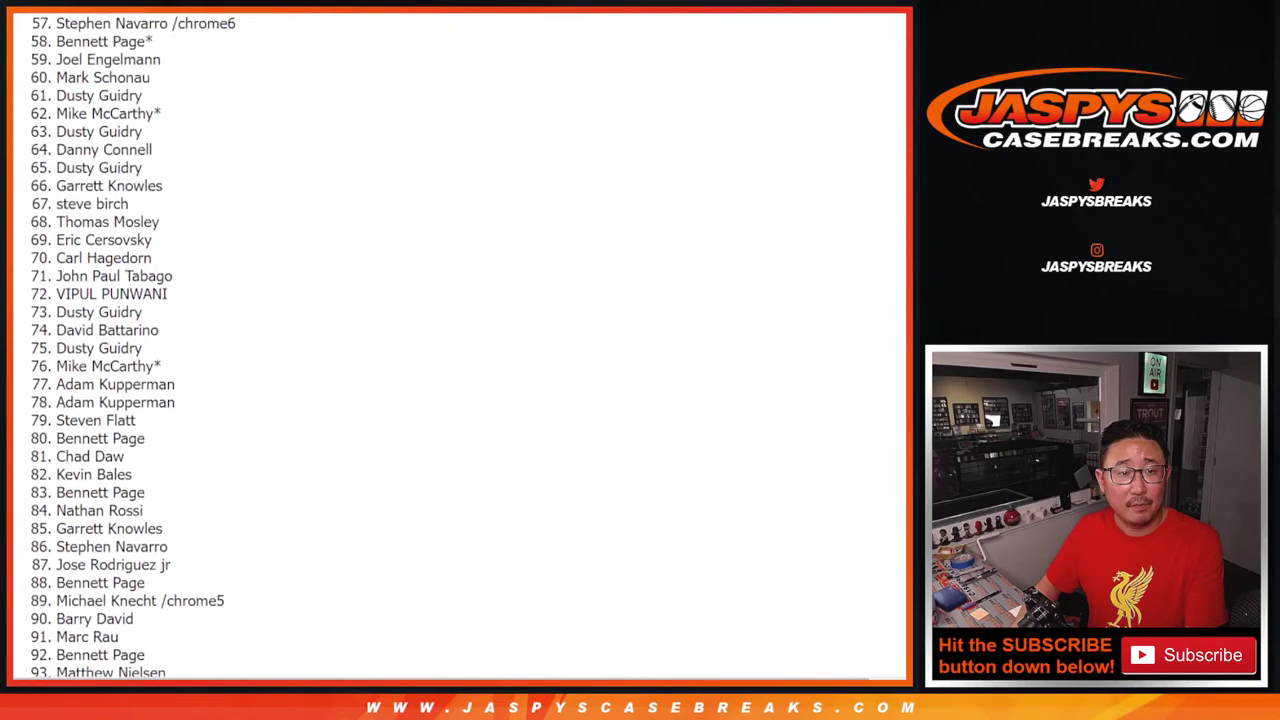
{"action": "scroll", "coordinate": [460, 340], "scroll_direction": "up", "scroll_amount": 3}
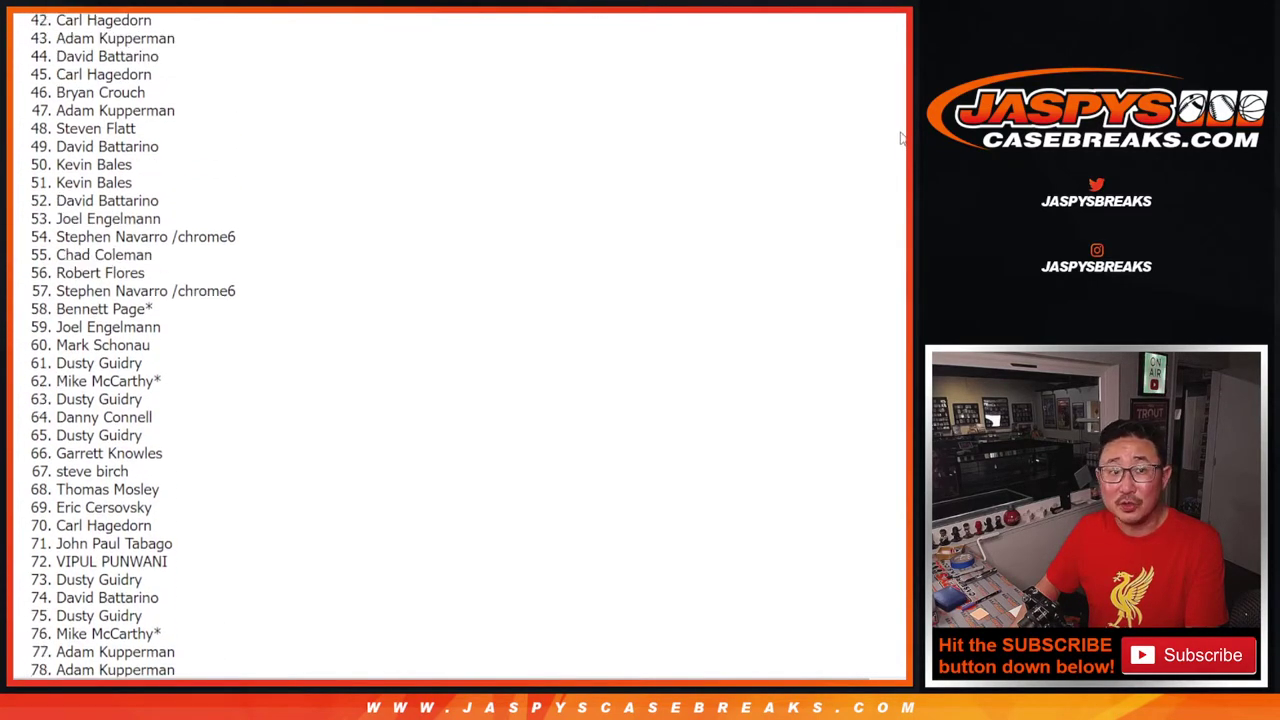
{"action": "scroll", "coordinate": [901, 137], "scroll_direction": "up", "scroll_amount": 3}
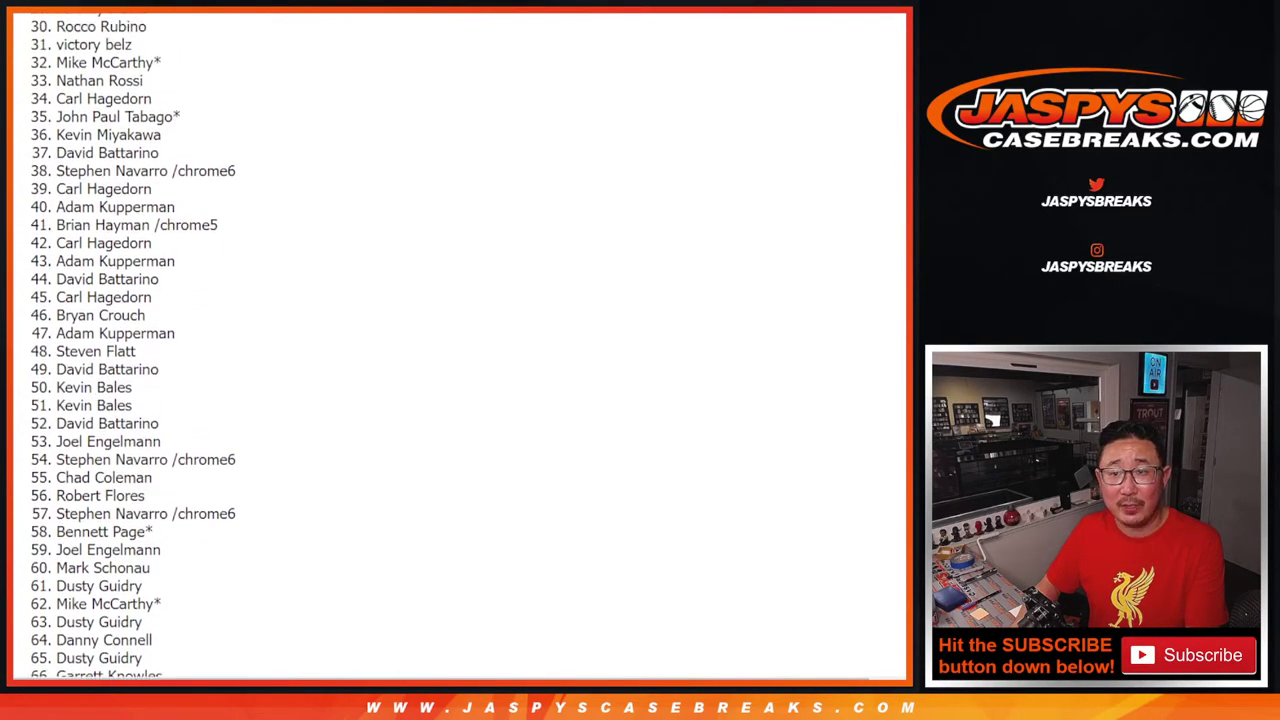
{"action": "scroll", "coordinate": [460, 340], "scroll_direction": "up", "scroll_amount": 3}
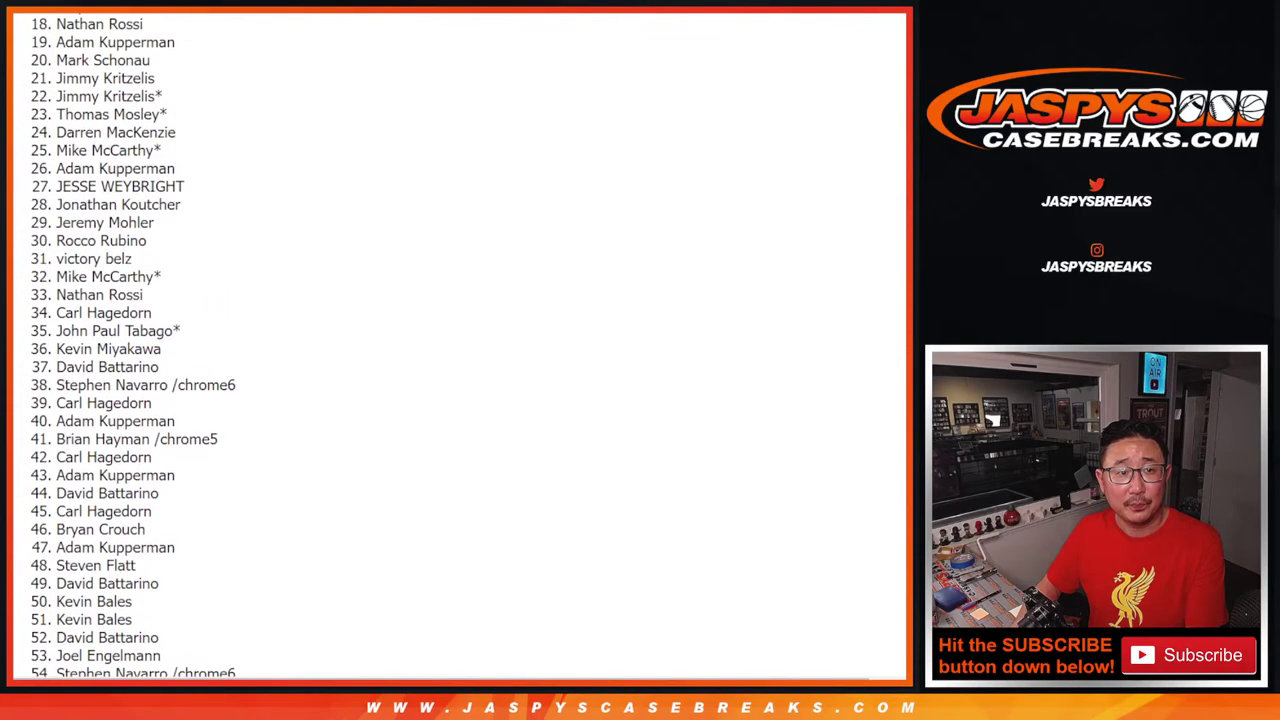
{"action": "scroll", "coordinate": [460, 340], "scroll_direction": "up", "scroll_amount": 1}
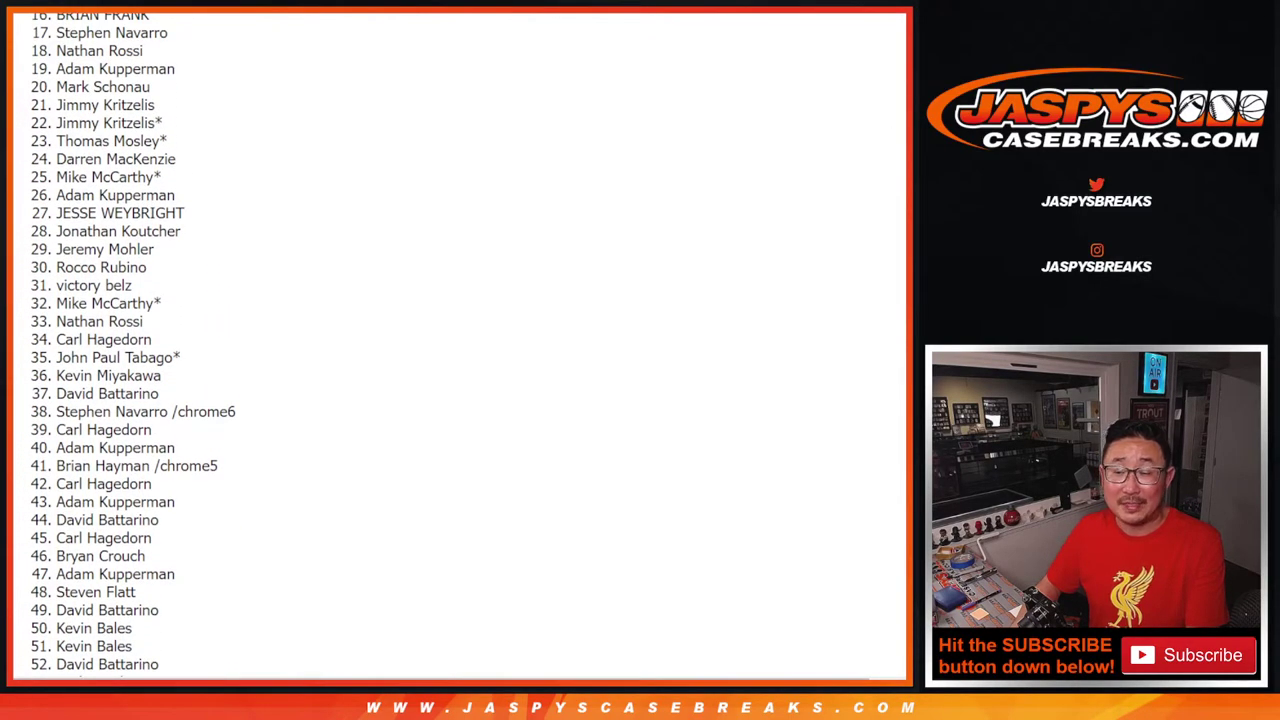
{"action": "scroll", "coordinate": [460, 345], "scroll_direction": "up", "scroll_amount": 2}
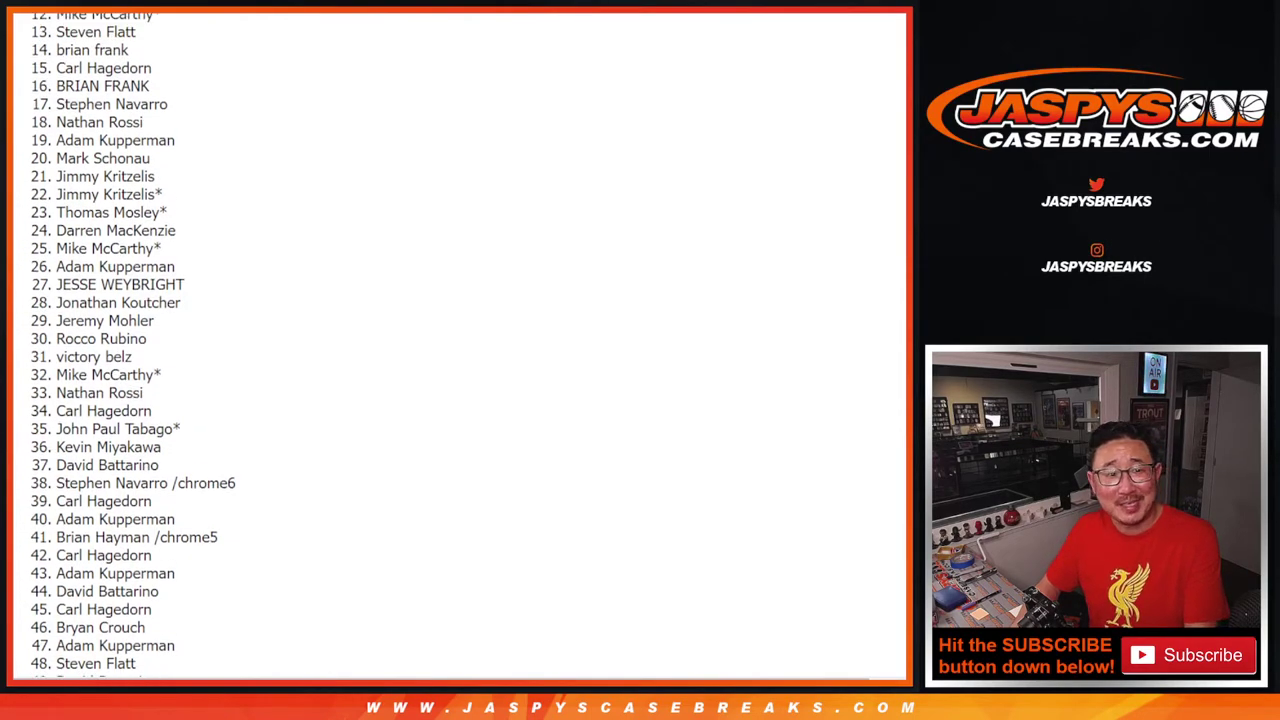
{"action": "scroll", "coordinate": [460, 345], "scroll_direction": "up", "scroll_amount": 1}
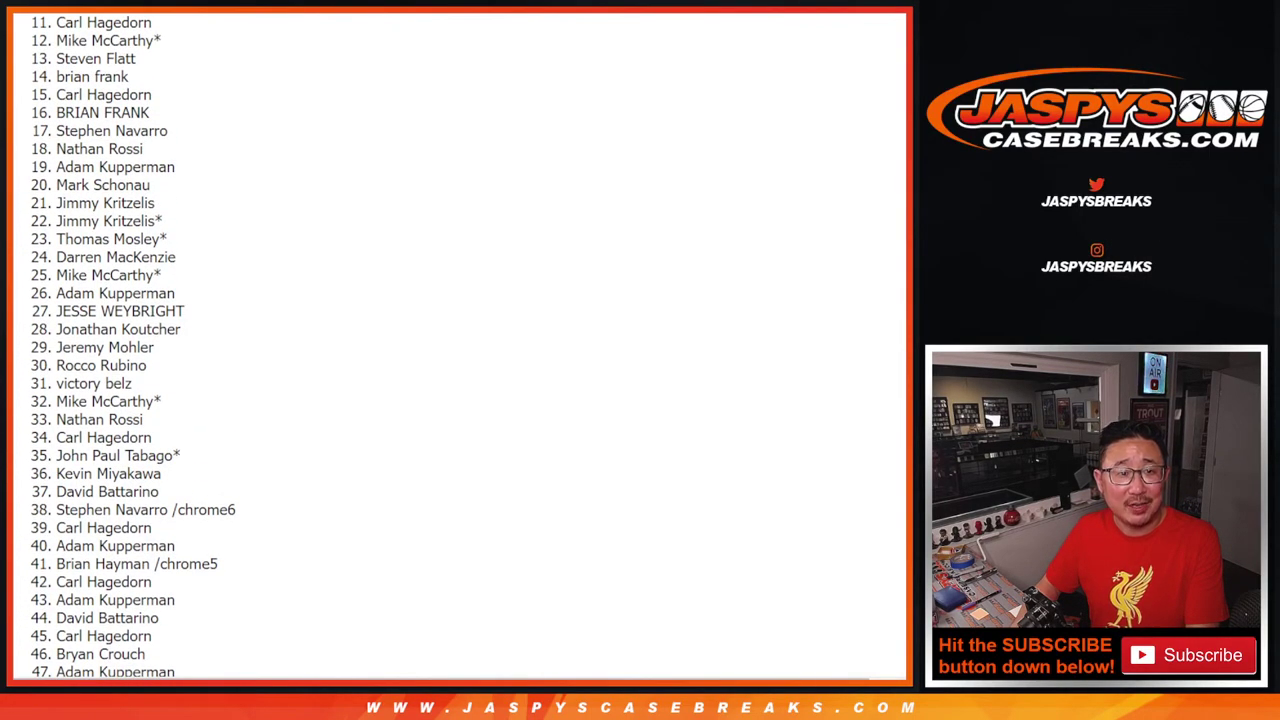
{"action": "scroll", "coordinate": [460, 345], "scroll_direction": "up", "scroll_amount": 3}
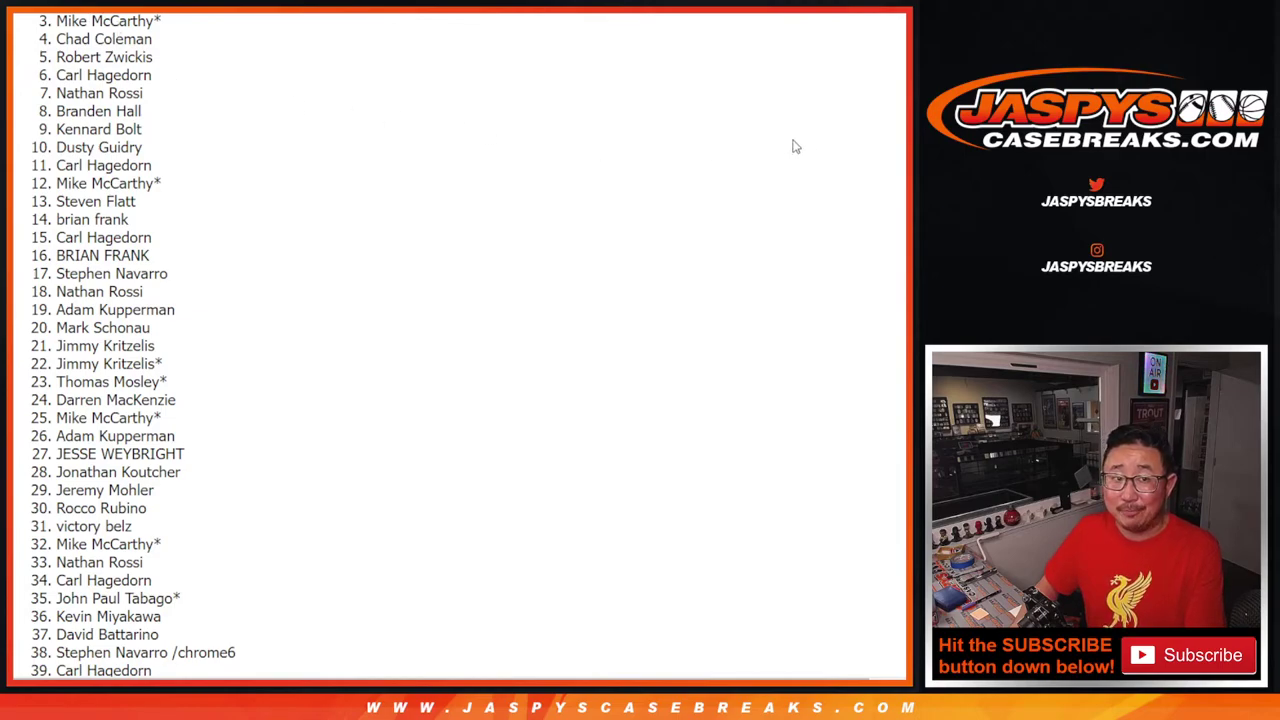
{"action": "scroll", "coordinate": [133, 345], "scroll_direction": "up", "scroll_amount": 1}
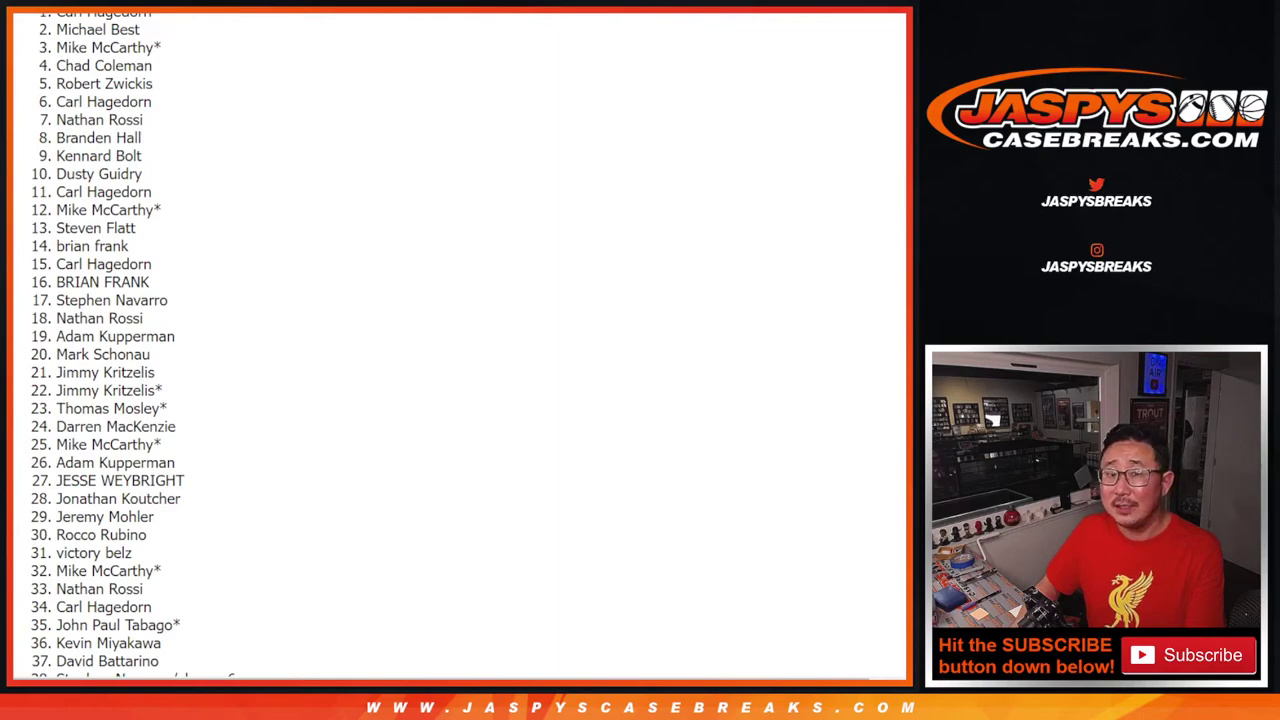
{"action": "scroll", "coordinate": [108, 345], "scroll_direction": "up", "scroll_amount": 2}
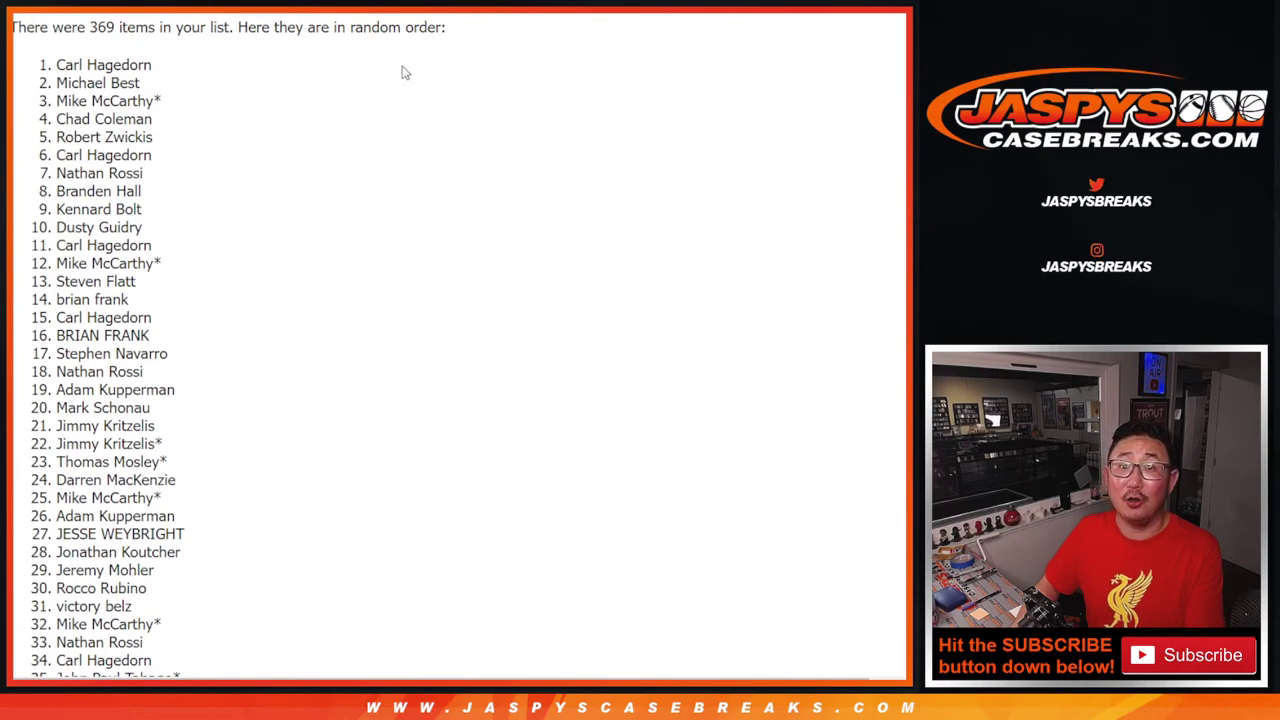
- Copy the whole randomized entrant list and paste it into column A of the promo sheet in Google Sheets, starting at A1
{"action": "left_click_drag", "start_coordinate": [58, 64], "coordinate": [210, 507]}
{"action": "left_click_drag", "start_coordinate": [172, 354], "coordinate": [197, 360]}
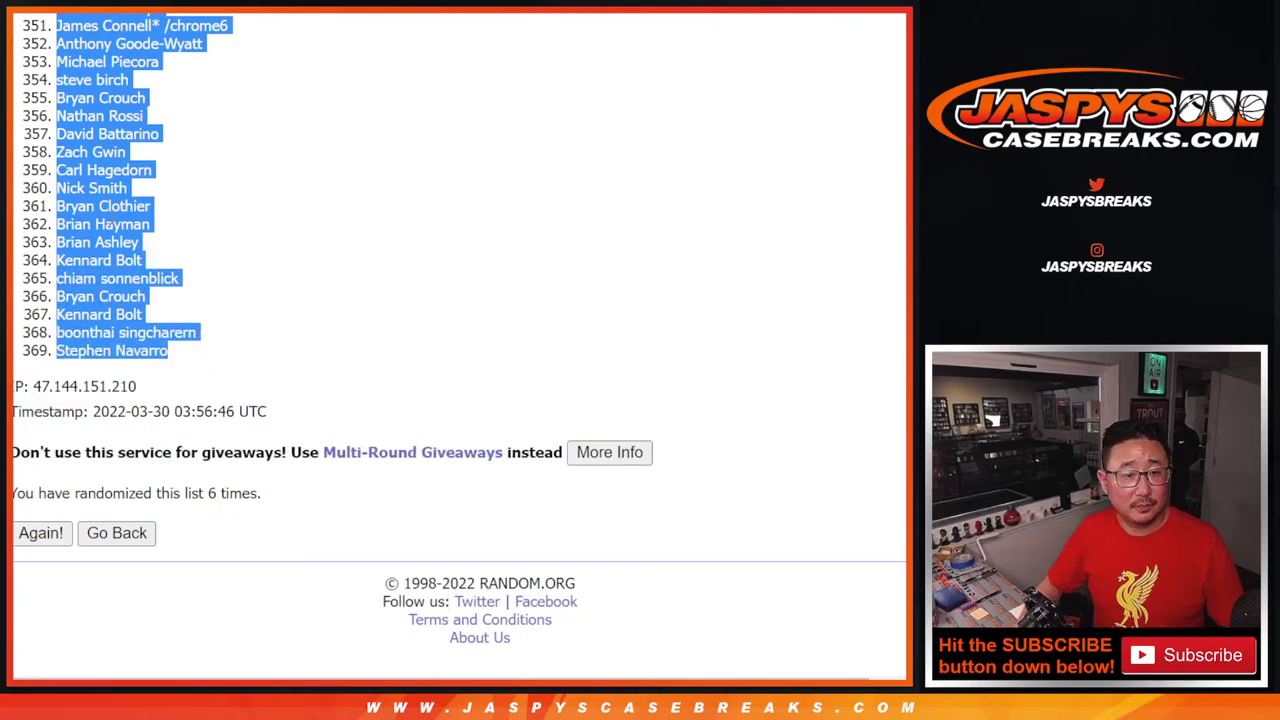
{"action": "key", "text": "ctrl+Tab"}
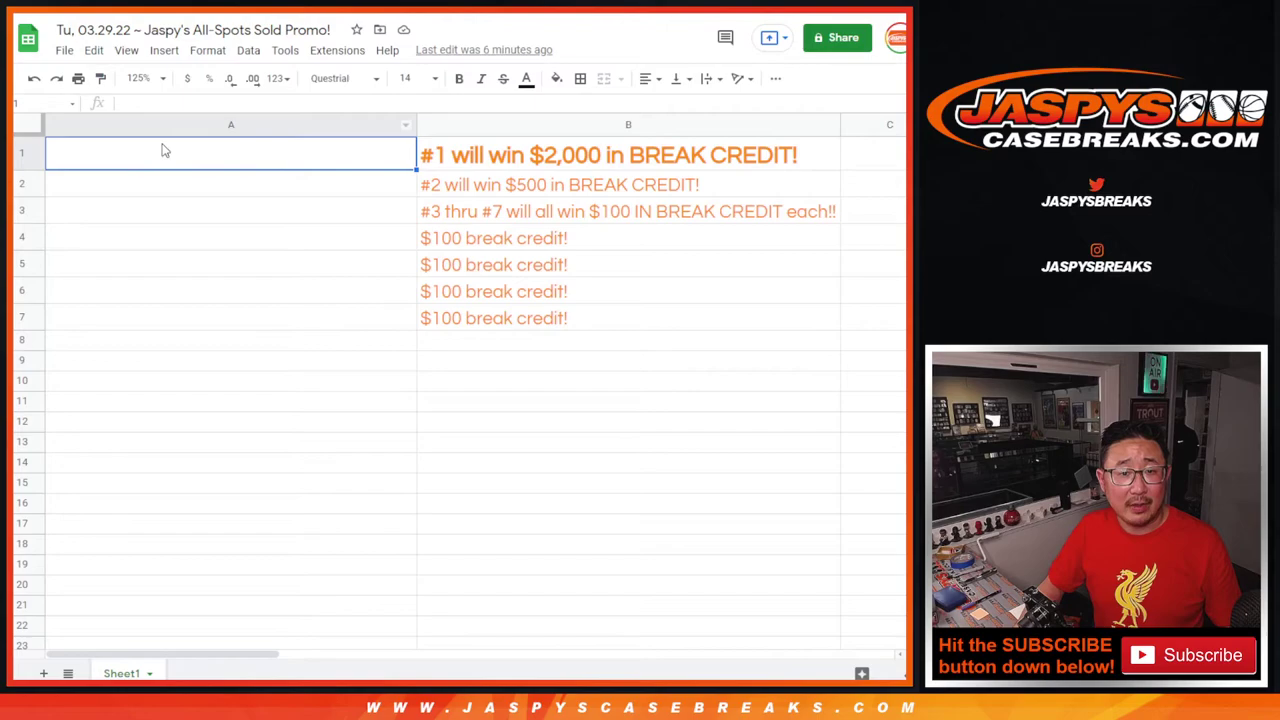
{"action": "key", "text": "ctrl+v"}
- Set the font size of the winners' names in A1:A7 to 18 and narrow column A to fit them
{"action": "left_click", "coordinate": [306, 330], "text": "shift"}
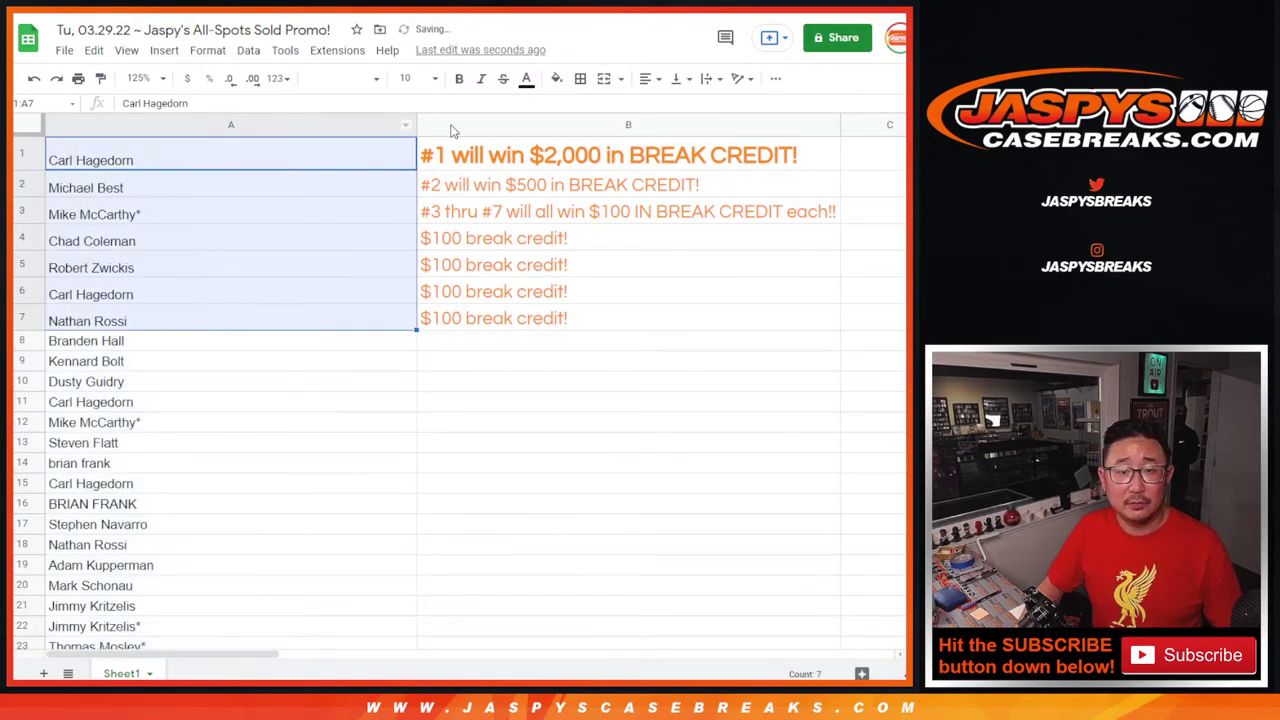
{"action": "left_click", "coordinate": [410, 78]}
{"action": "left_click", "coordinate": [409, 307]}
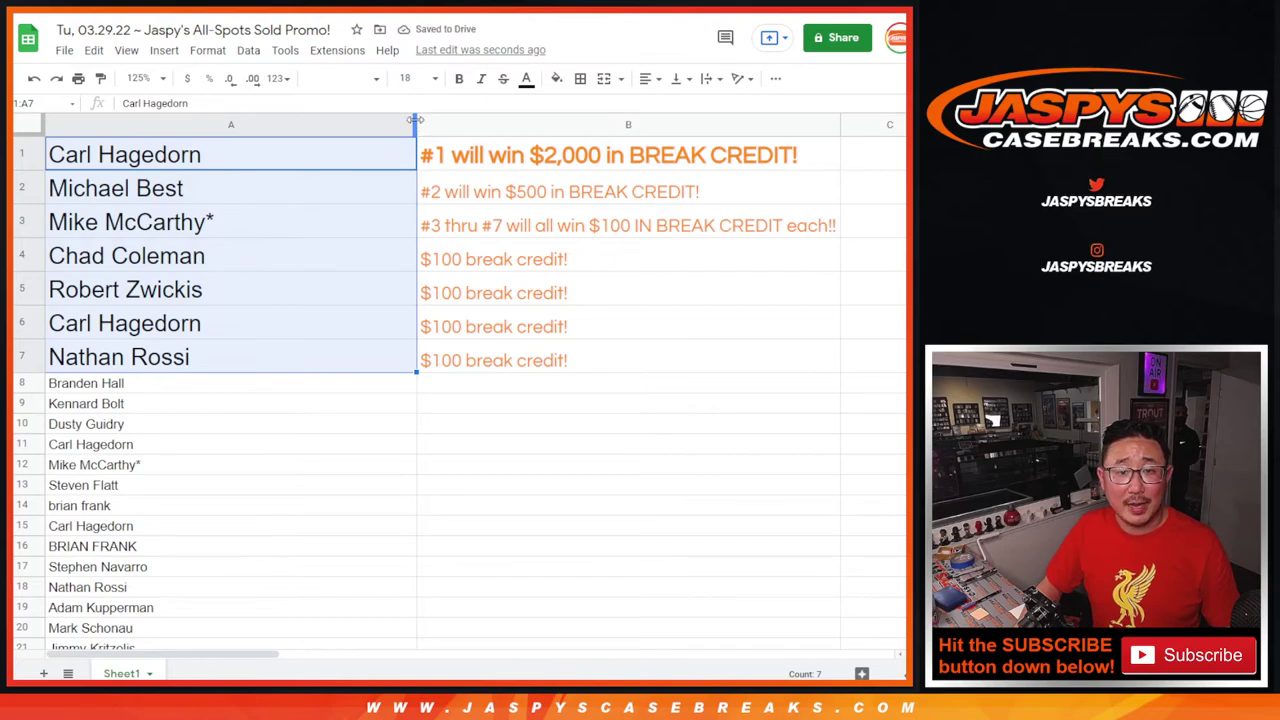
{"action": "left_click_drag", "start_coordinate": [414, 120], "coordinate": [220, 120]}
- Highlight the $2,000 winner's row, the $500 winner's row and the $100 winners' rows 3 to 7 in turn
{"action": "left_click", "coordinate": [34, 155]}
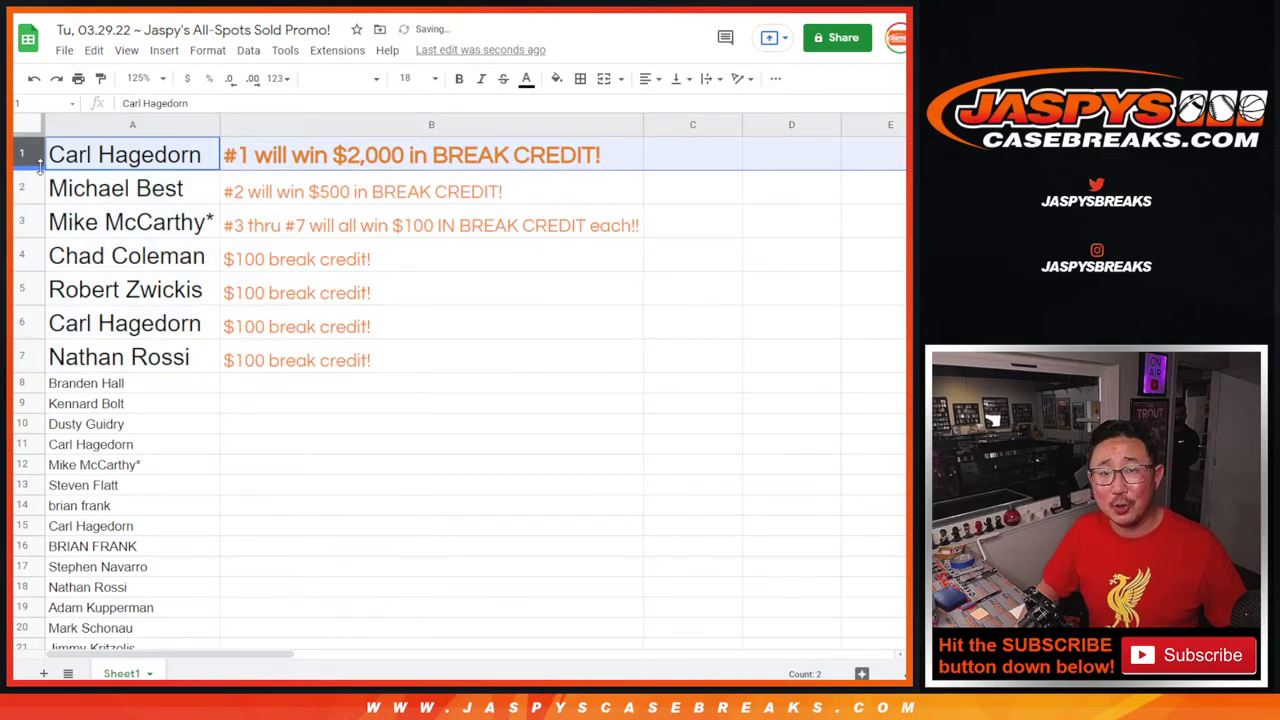
{"action": "left_click", "coordinate": [37, 187]}
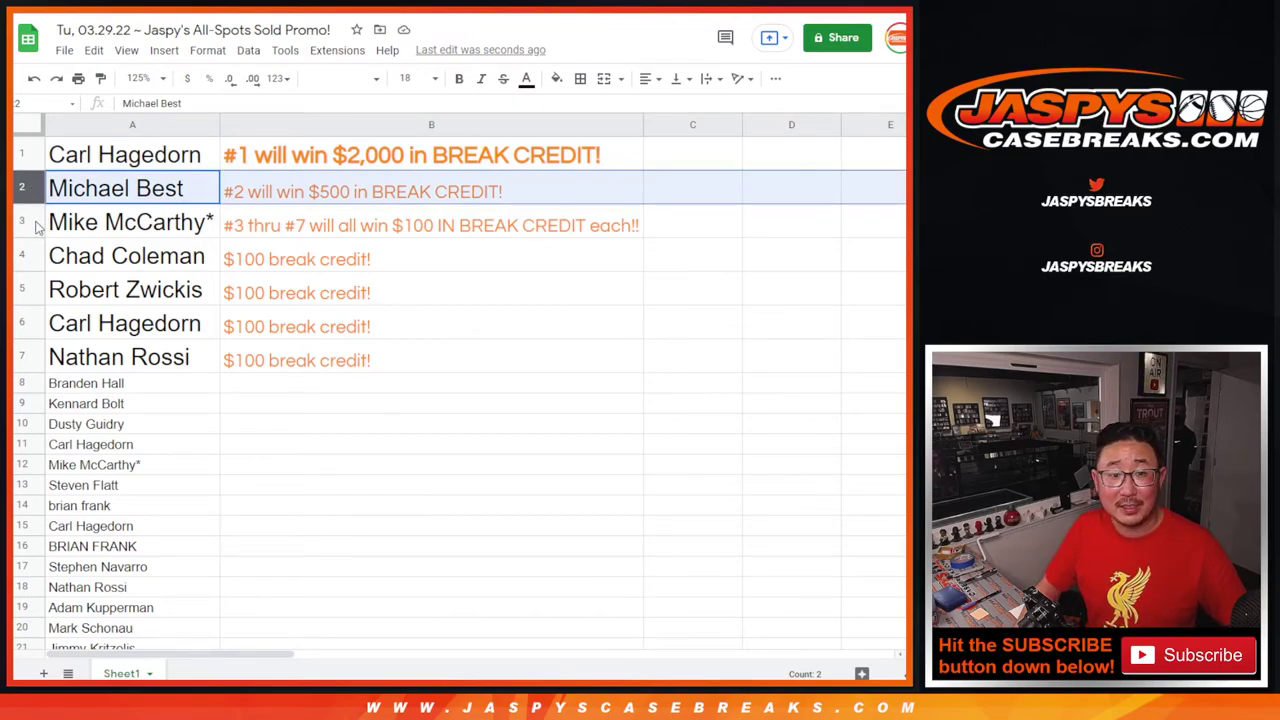
{"action": "left_click", "coordinate": [37, 221]}
{"action": "left_click_drag", "start_coordinate": [27, 260], "coordinate": [20, 356]}
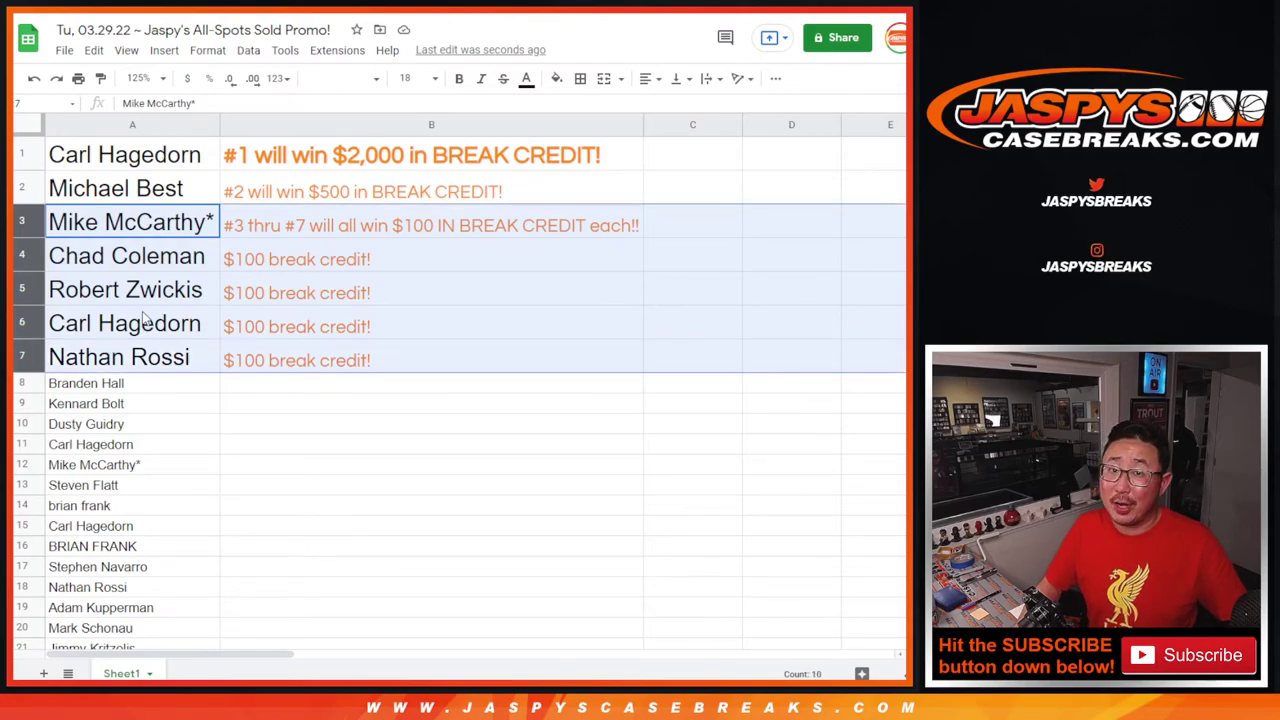
- Highlight rows 1 and 6 together to point out the repeat winner, and select all winners' names in A1:A7
{"action": "left_click", "coordinate": [31, 321]}
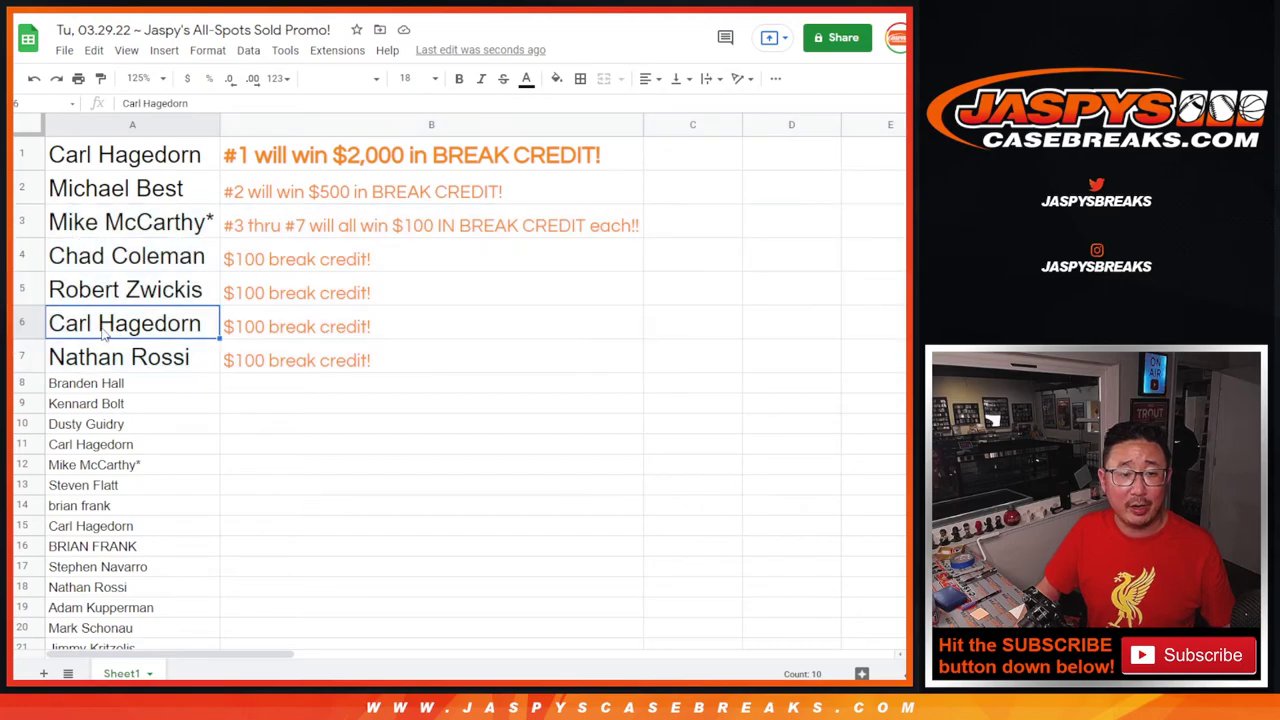
{"action": "left_click", "coordinate": [24, 155], "text": "ctrl"}
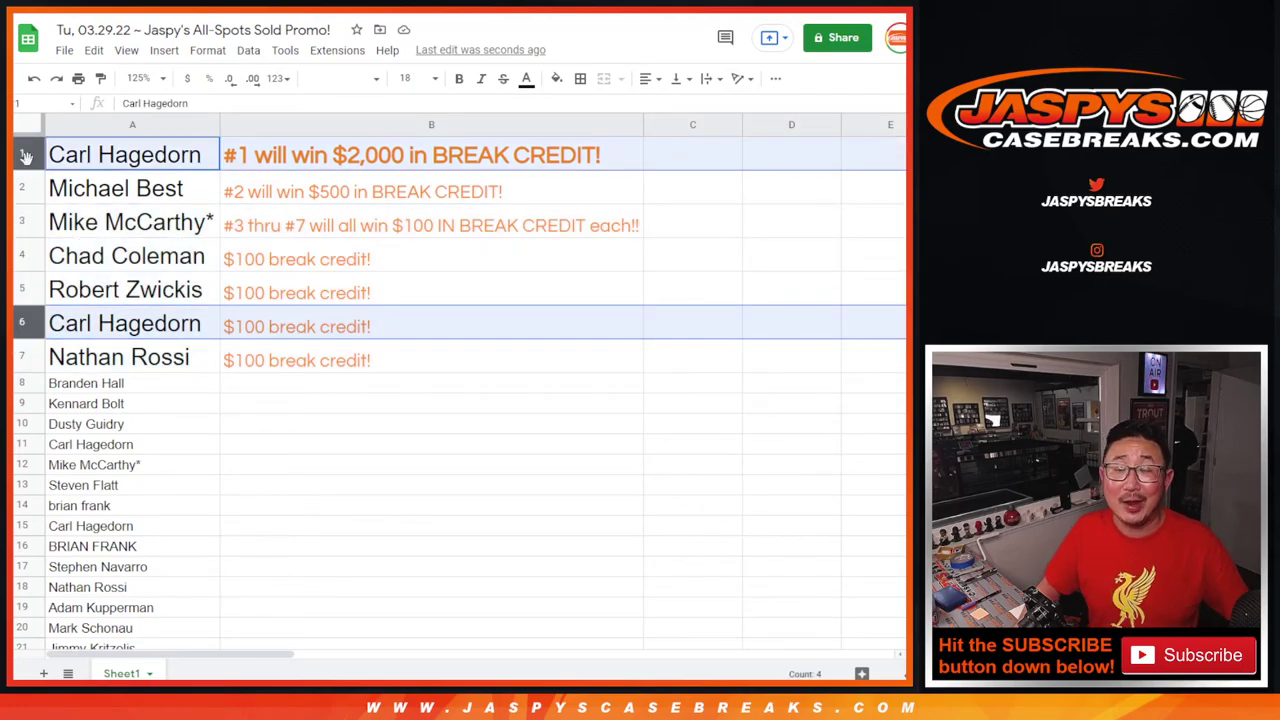
{"action": "left_click", "coordinate": [148, 167]}
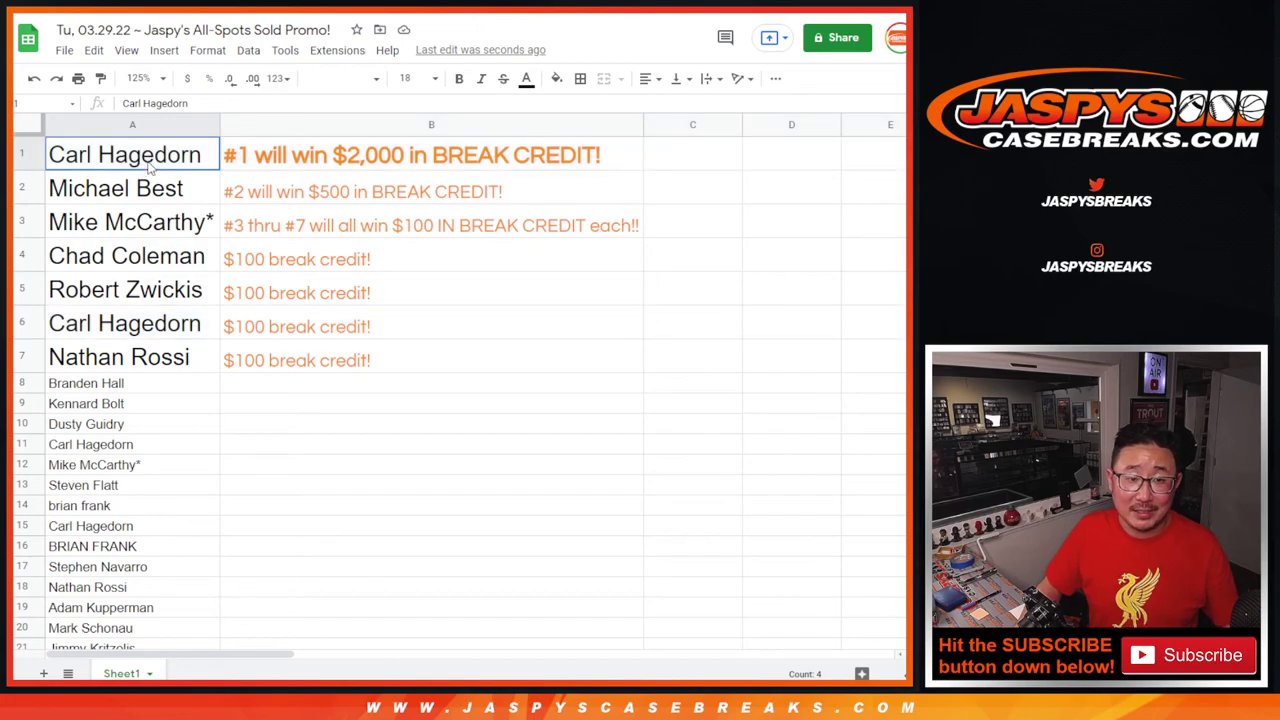
{"action": "left_click", "coordinate": [138, 350], "text": "shift"}
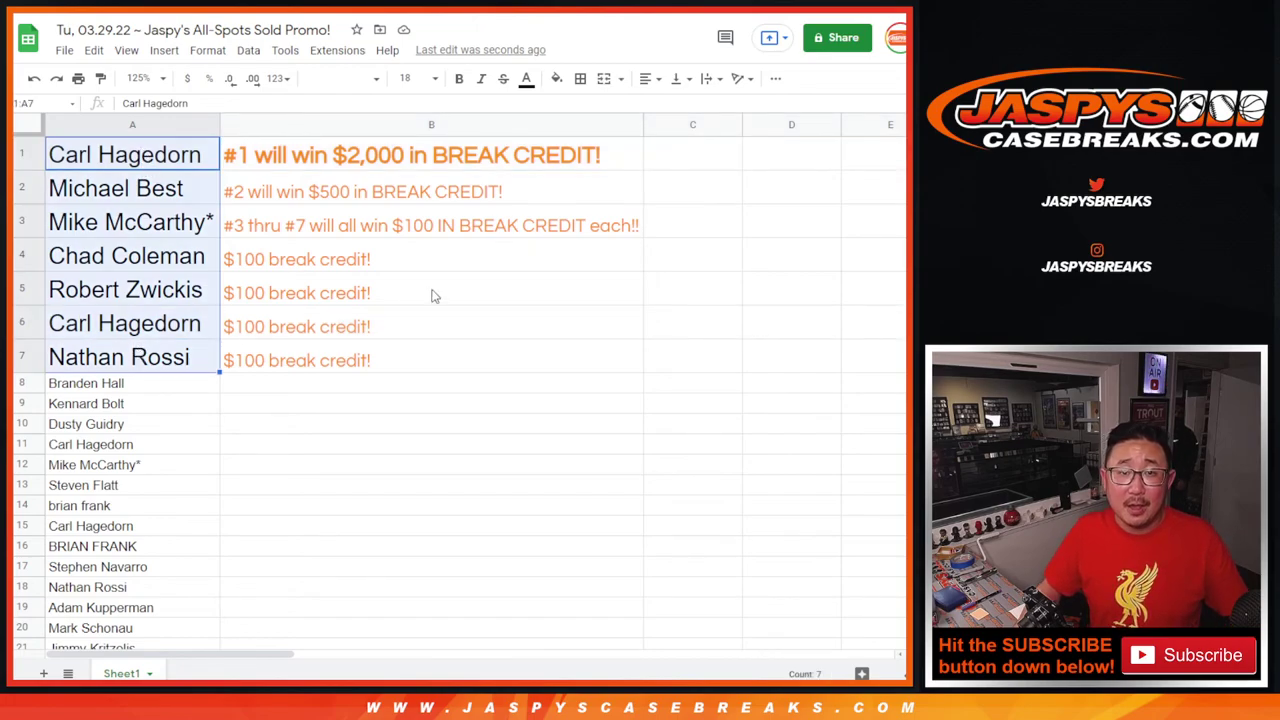